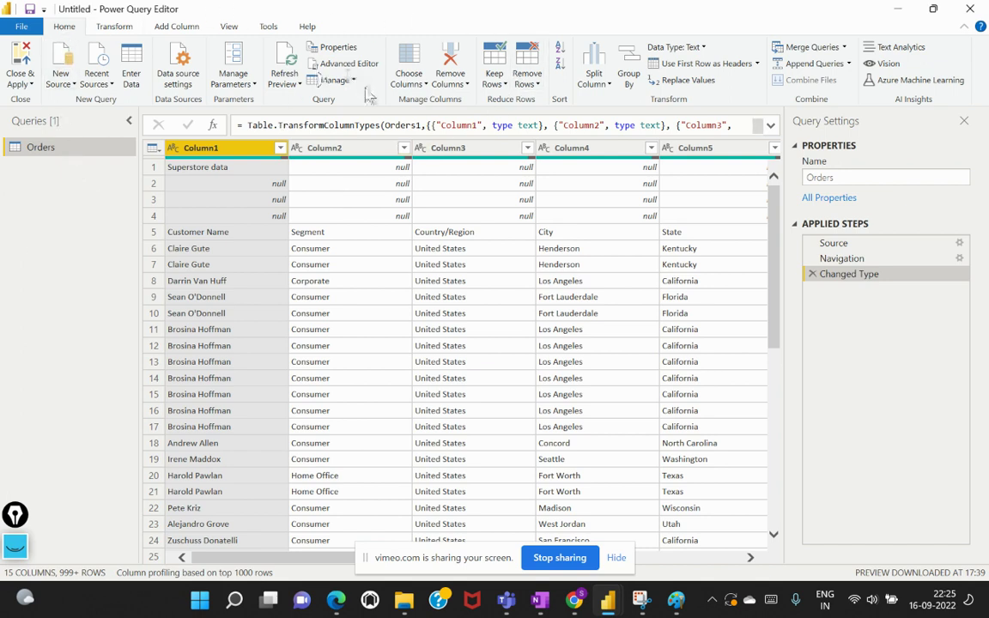
# Step: Start Remove Top Rows with 3, cancel it, and reopen and close the Remove Rows menu
pyautogui.click(529, 79)
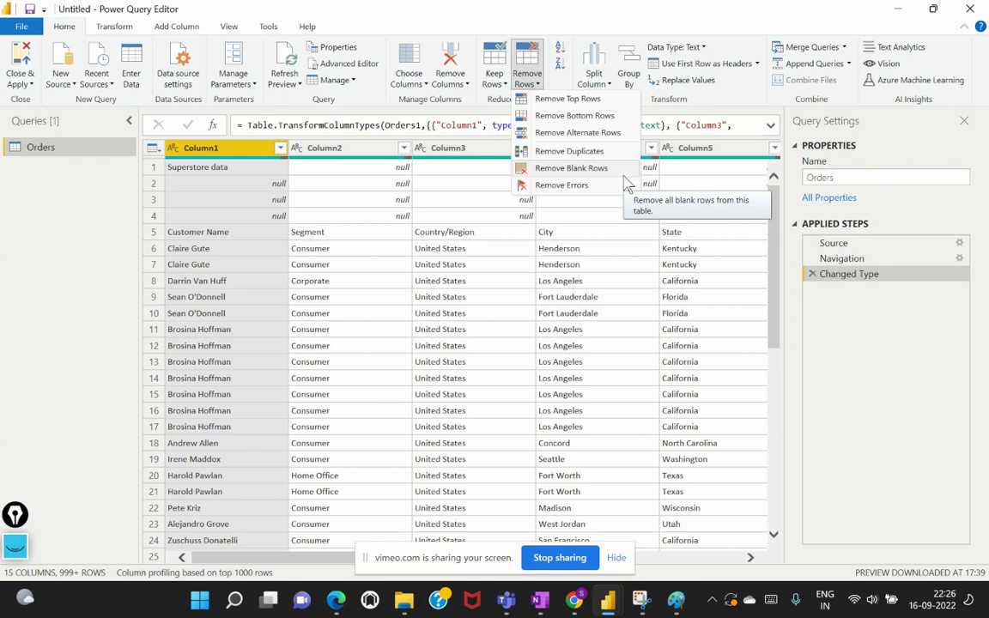
pyautogui.click(584, 103)
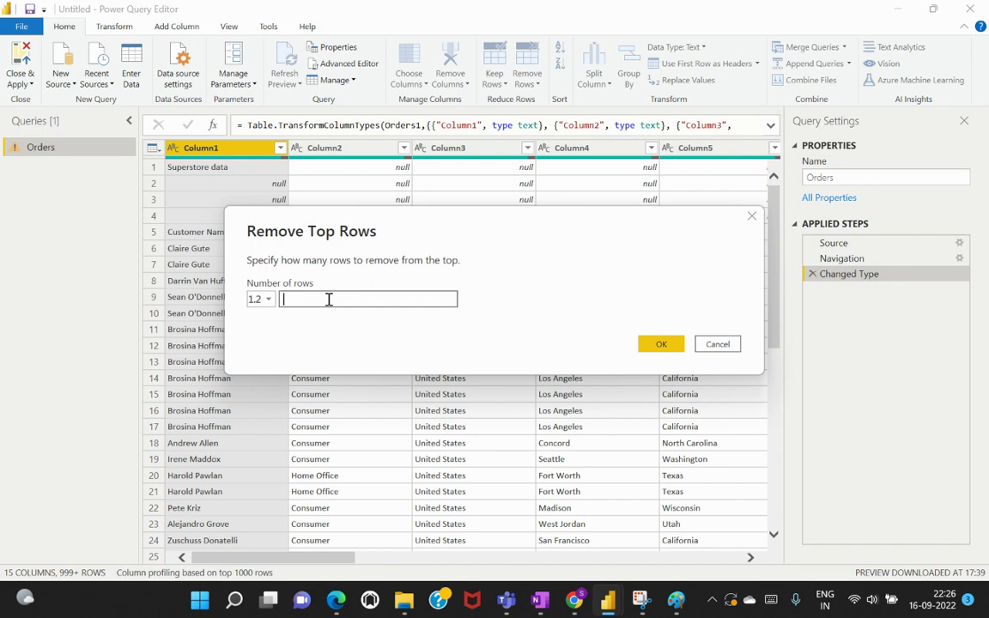
pyautogui.write('3')
pyautogui.click(719, 345)
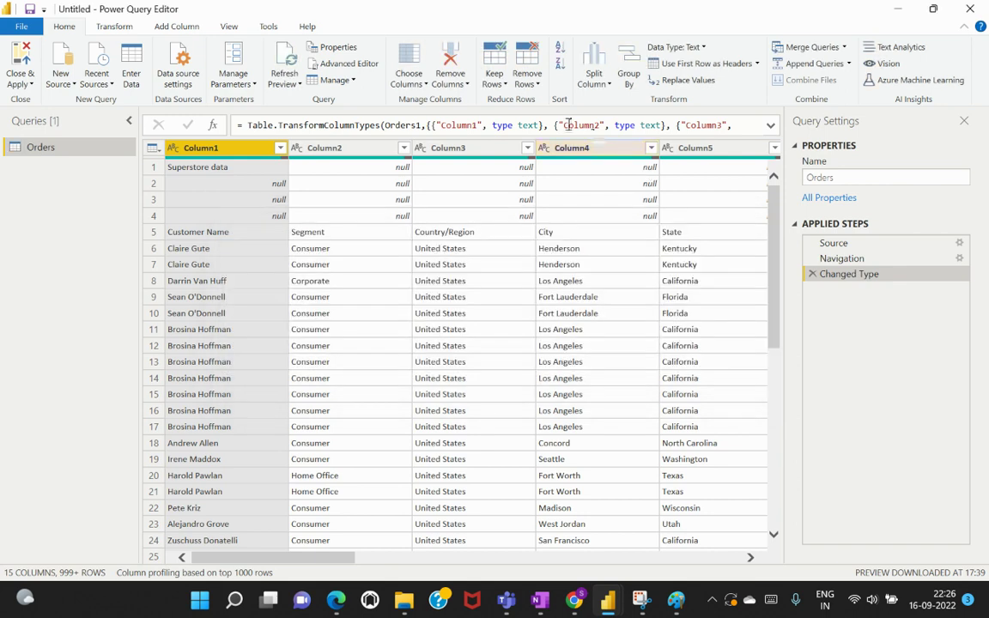
pyautogui.click(526, 76)
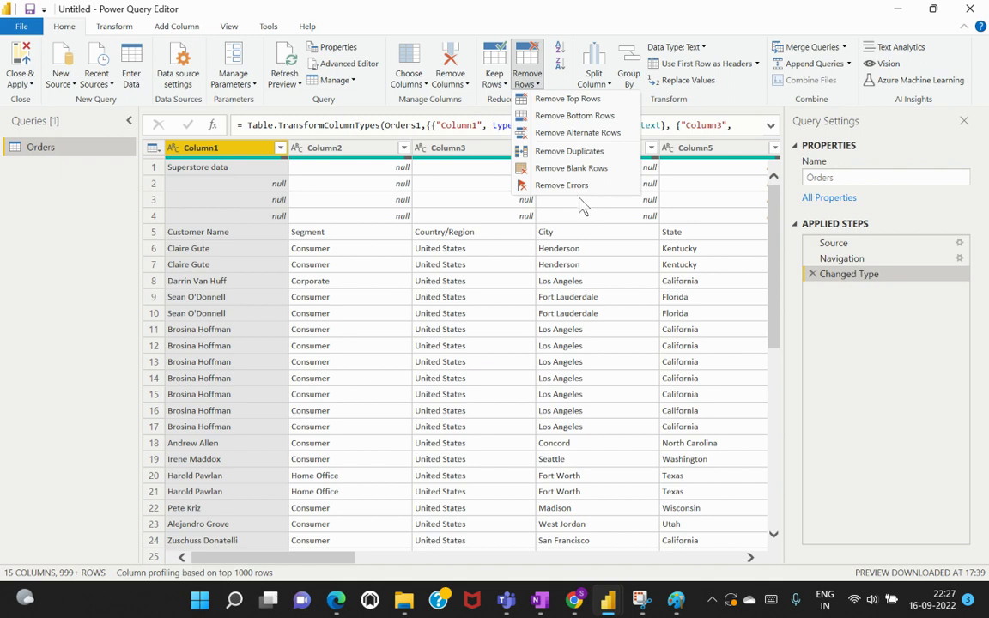
pyautogui.click(23, 379)
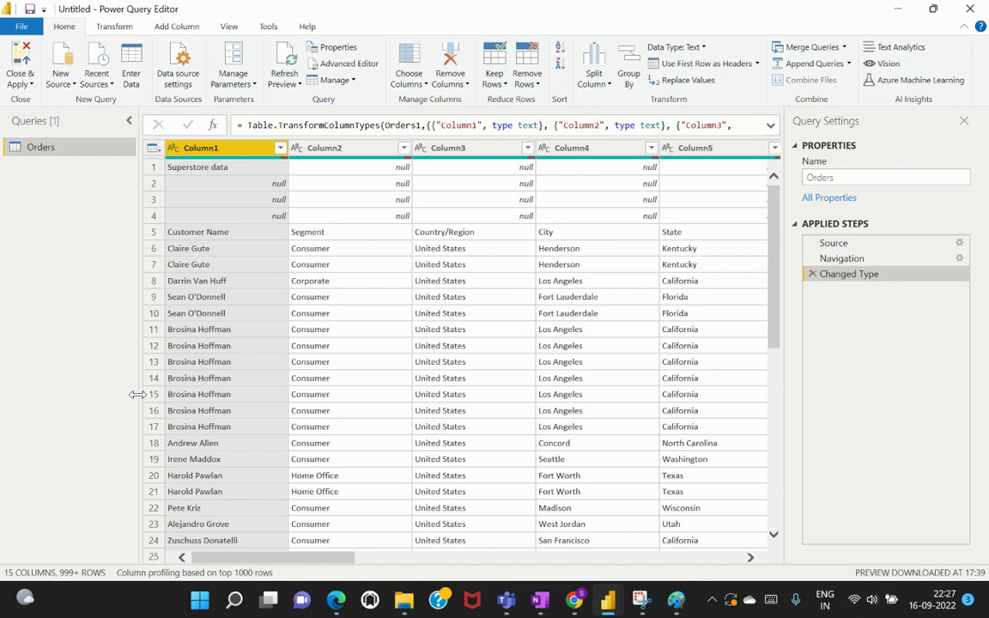
pyautogui.click(538, 86)
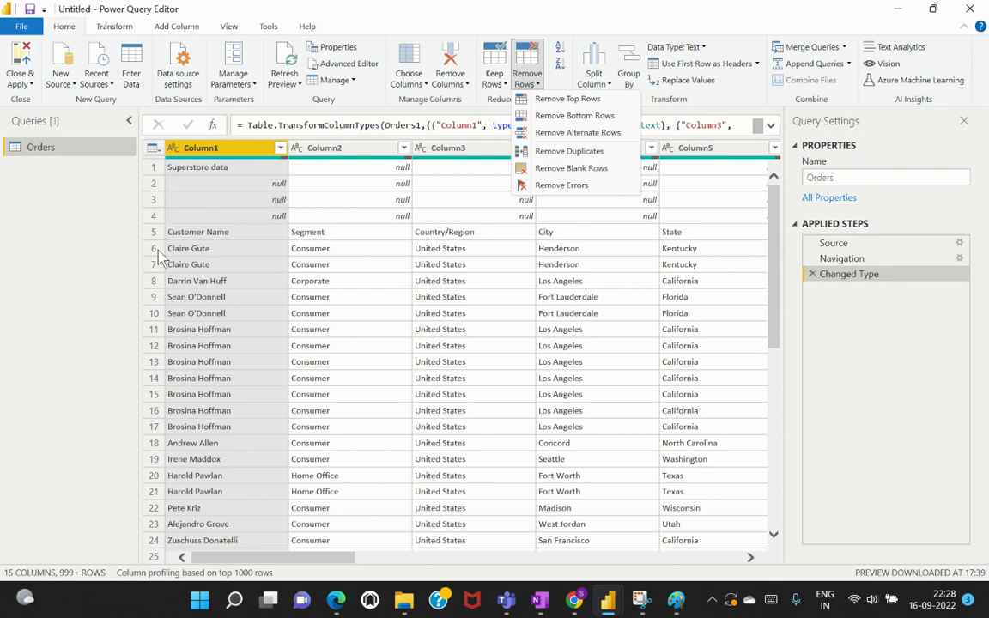
pyautogui.click(98, 238)
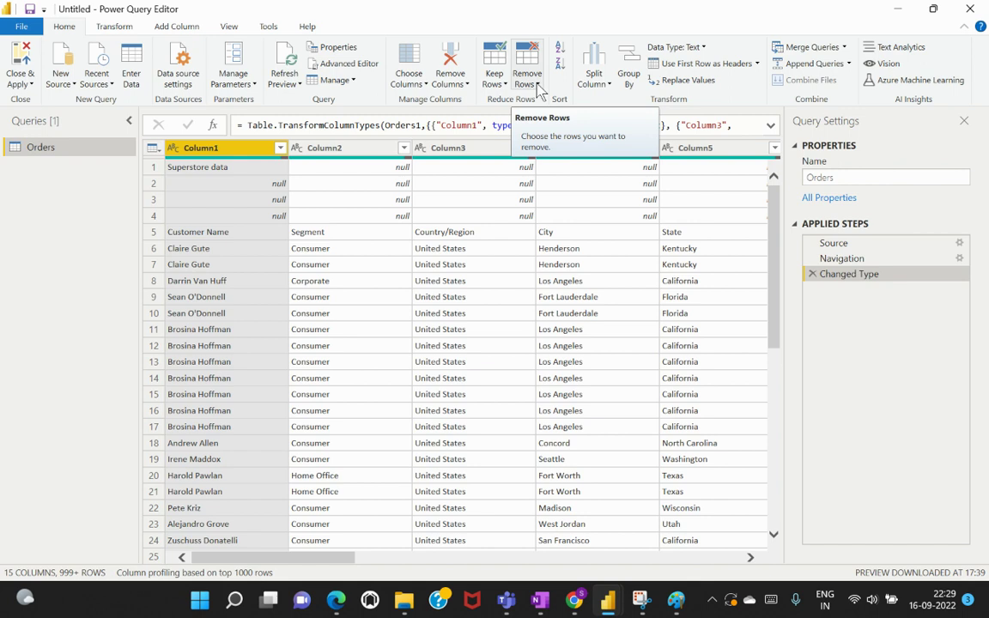
# Step: Remove the top 4 rows of Orders so the Customer Name header row is first
pyautogui.click(537, 86)
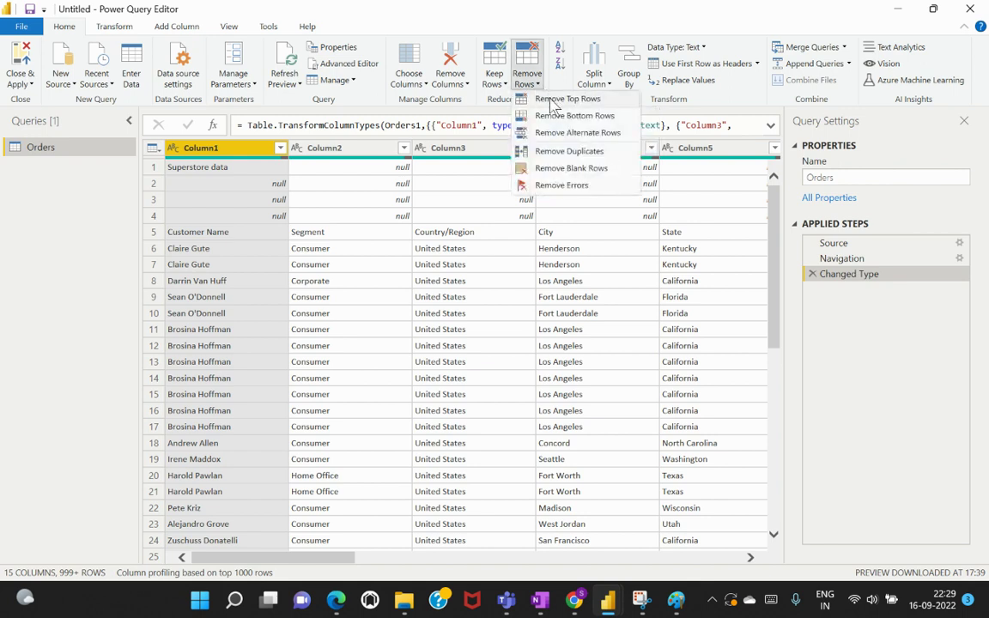
pyautogui.click(562, 99)
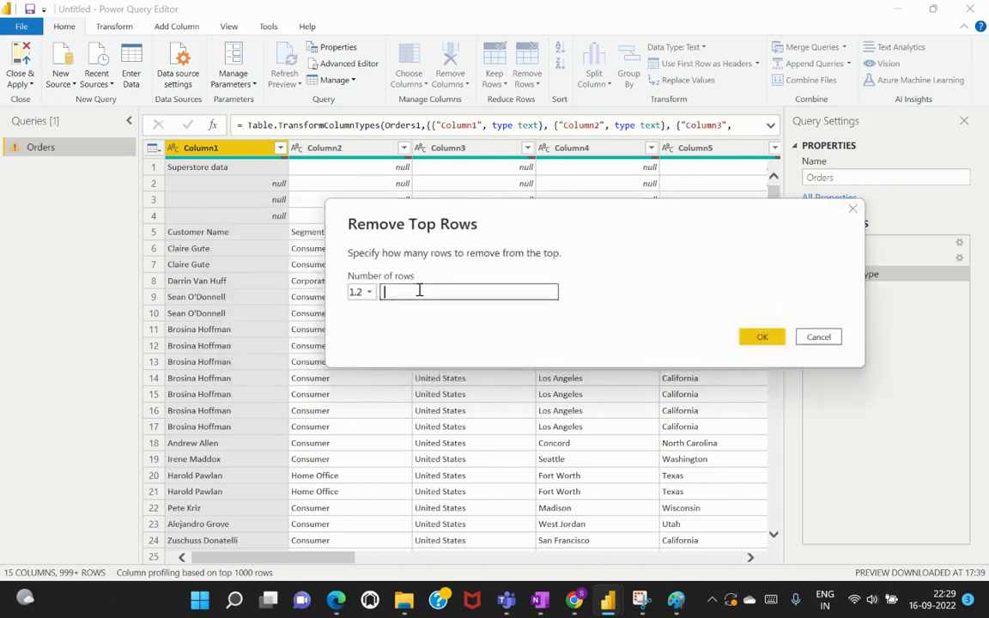
pyautogui.write('4')
pyautogui.click(762, 342)
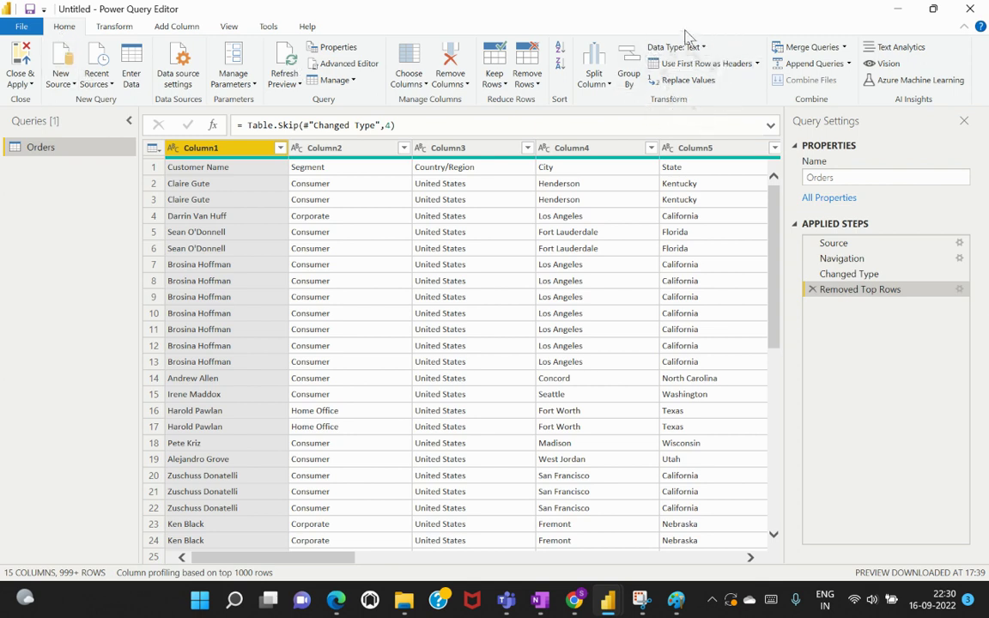
# Step: Promote the first row to headers, naming columns Customer Name, Segment, City and State
pyautogui.click(734, 68)
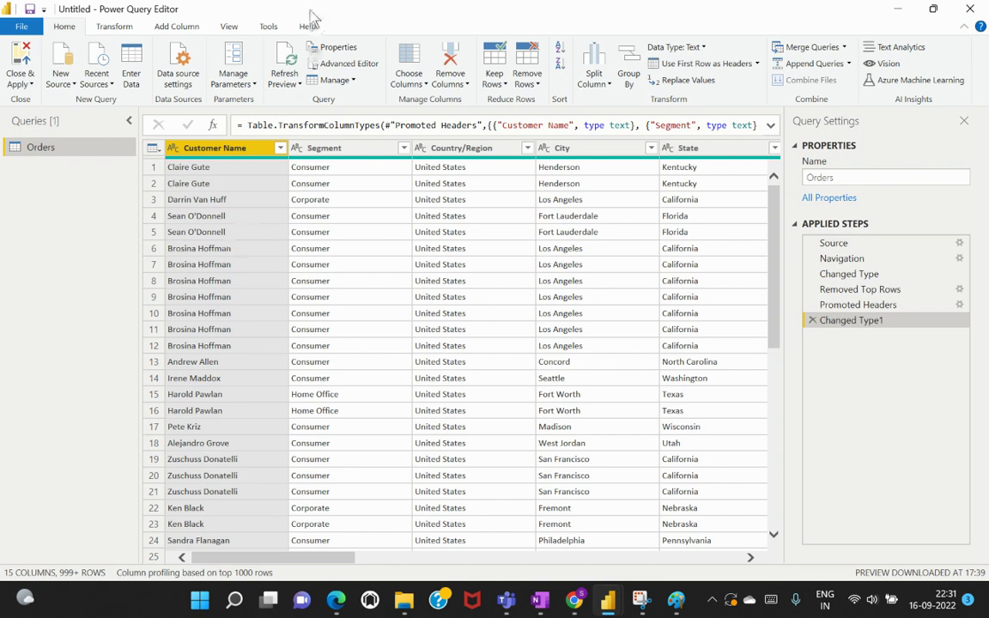
# Step: Review the Orders query's M code in the Advanced Editor and close it without saving
pyautogui.click(352, 74)
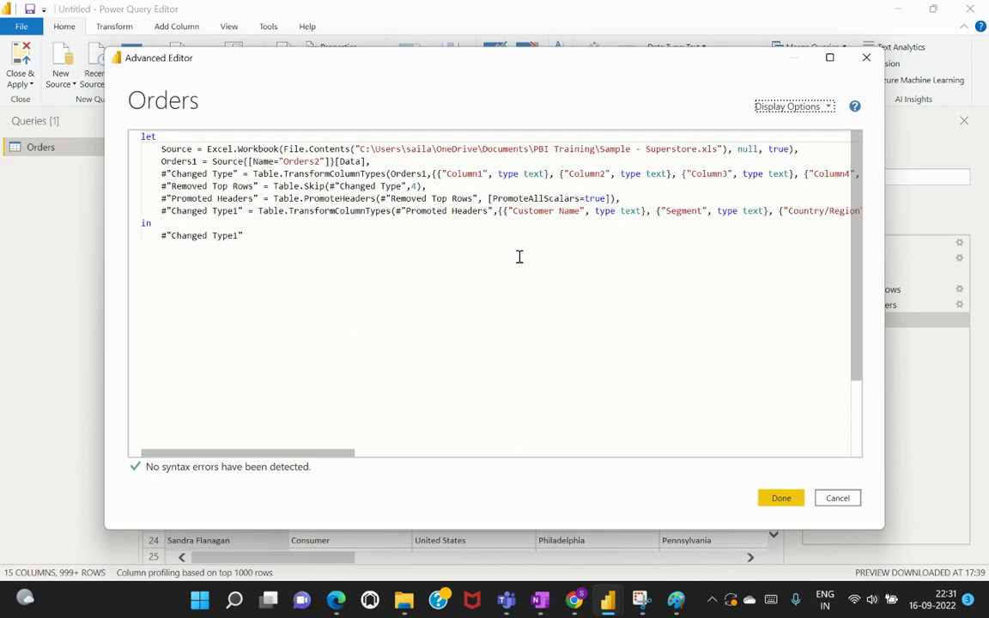
pyautogui.click(835, 506)
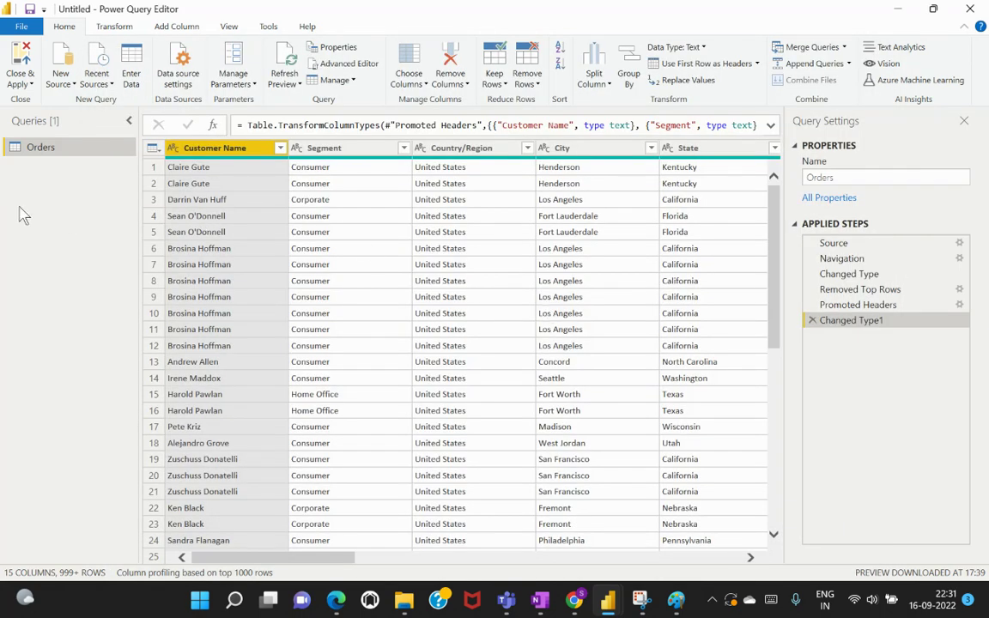
# Step: Reopen the Orders query's M code in the Advanced Editor from the Queries pane
pyautogui.rightClick(43, 154)
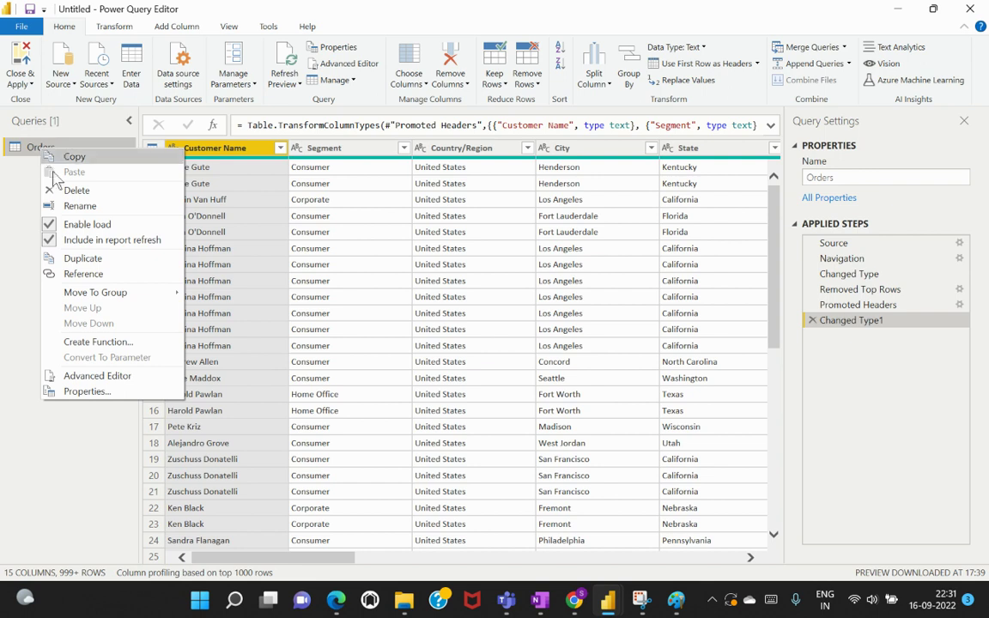
pyautogui.click(93, 378)
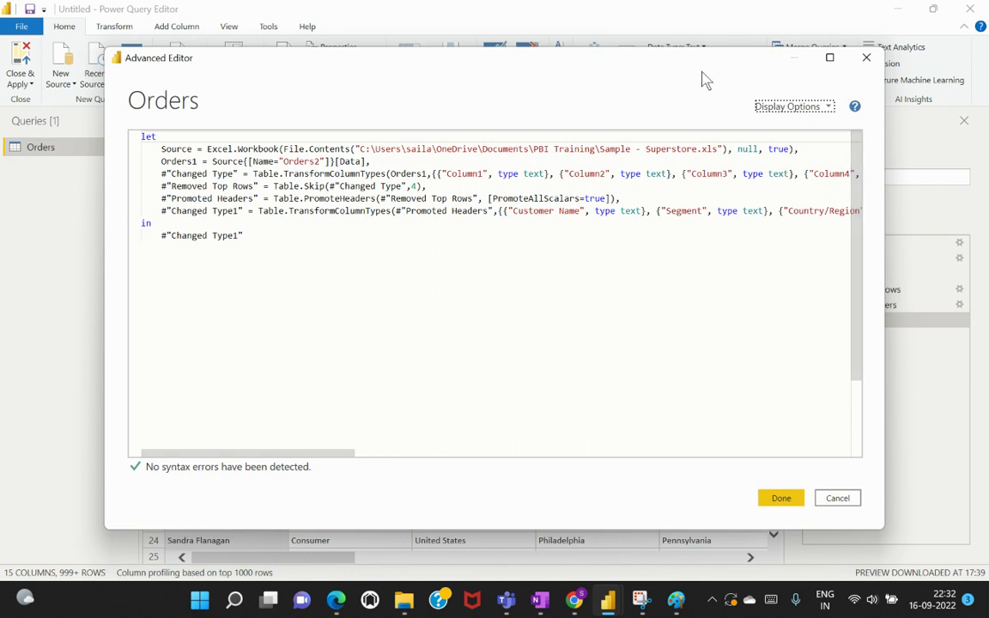
pyautogui.moveTo(675, 75); pyautogui.dragTo(756, 88)
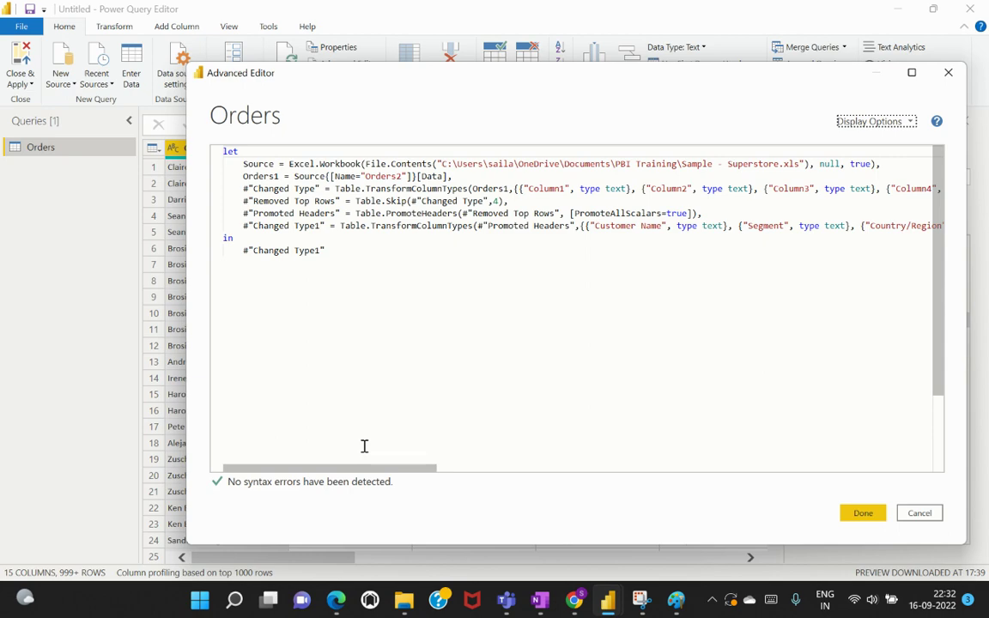
pyautogui.moveTo(380, 92); pyautogui.dragTo(463, 79)
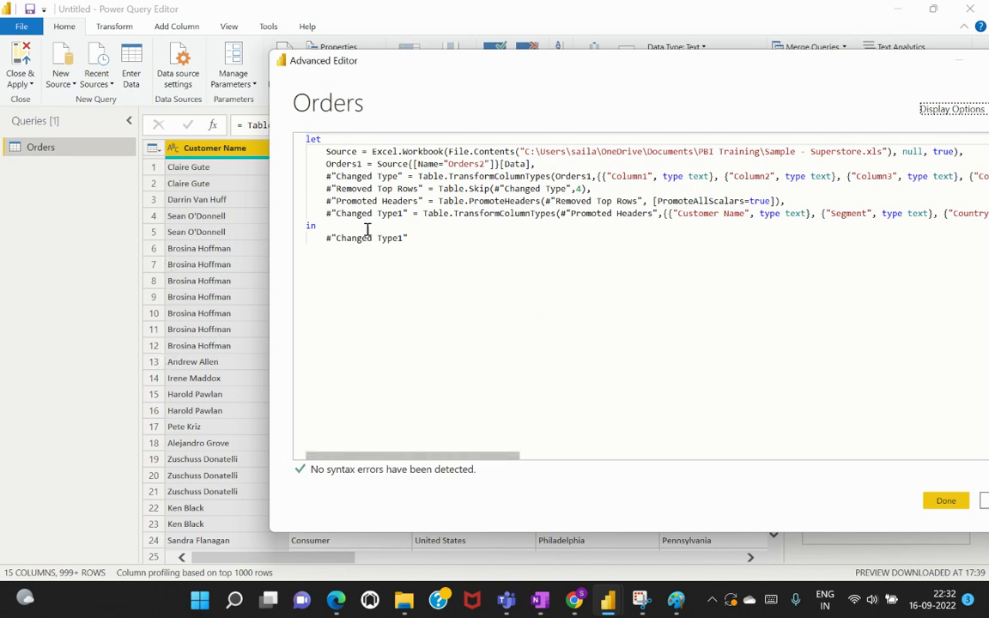
pyautogui.moveTo(657, 62)
pyautogui.mouseDown()
pyautogui.moveTo(559, 52)
pyautogui.moveTo(656, 68)
pyautogui.mouseUp()
pyautogui.click(589, 199)
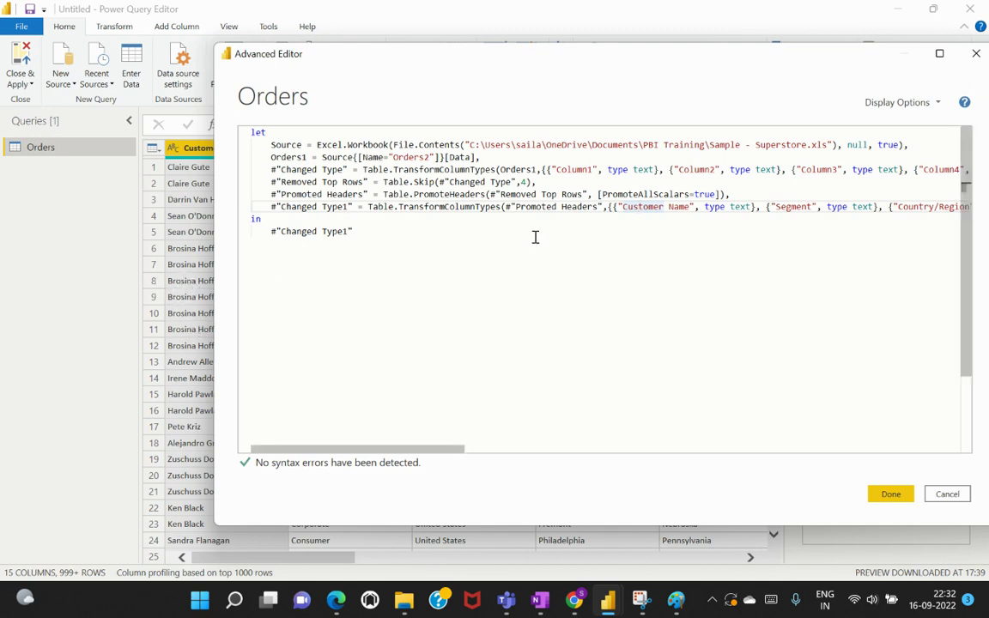
pyautogui.click(655, 231)
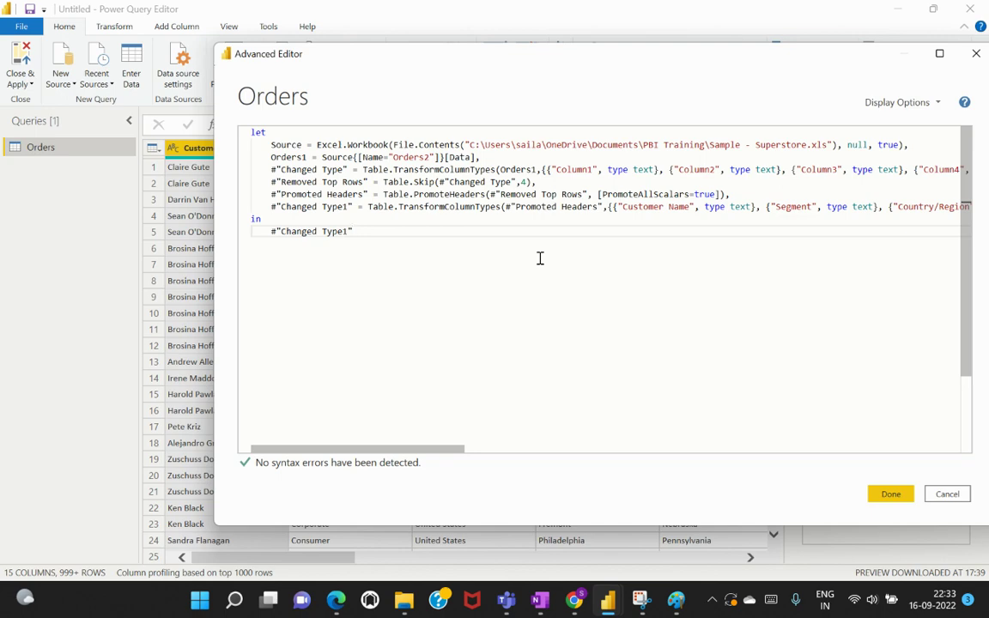
pyautogui.moveTo(642, 62); pyautogui.dragTo(429, 124)
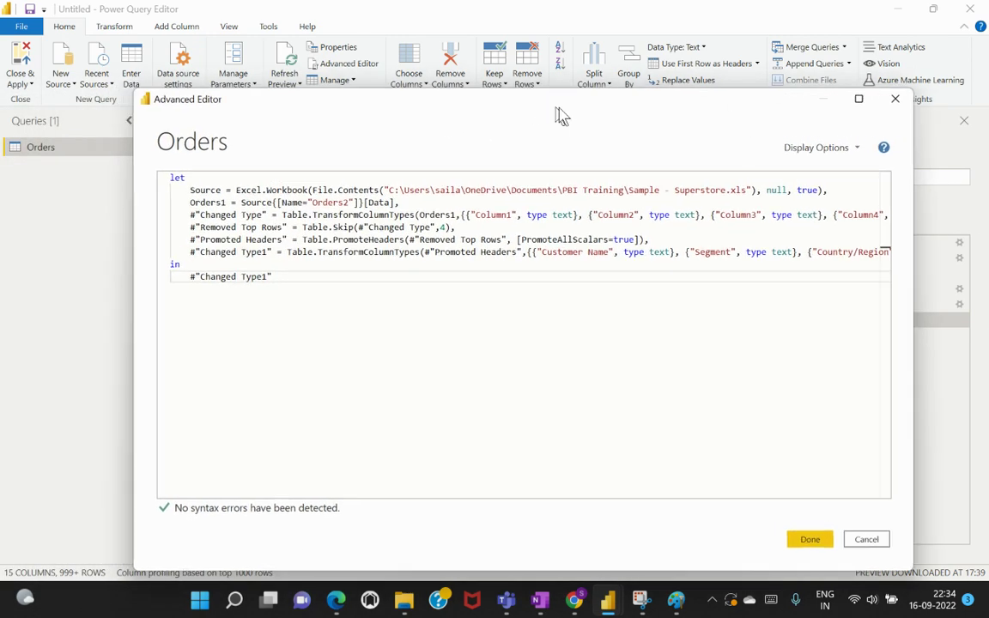
pyautogui.moveTo(562, 116); pyautogui.dragTo(645, 127)
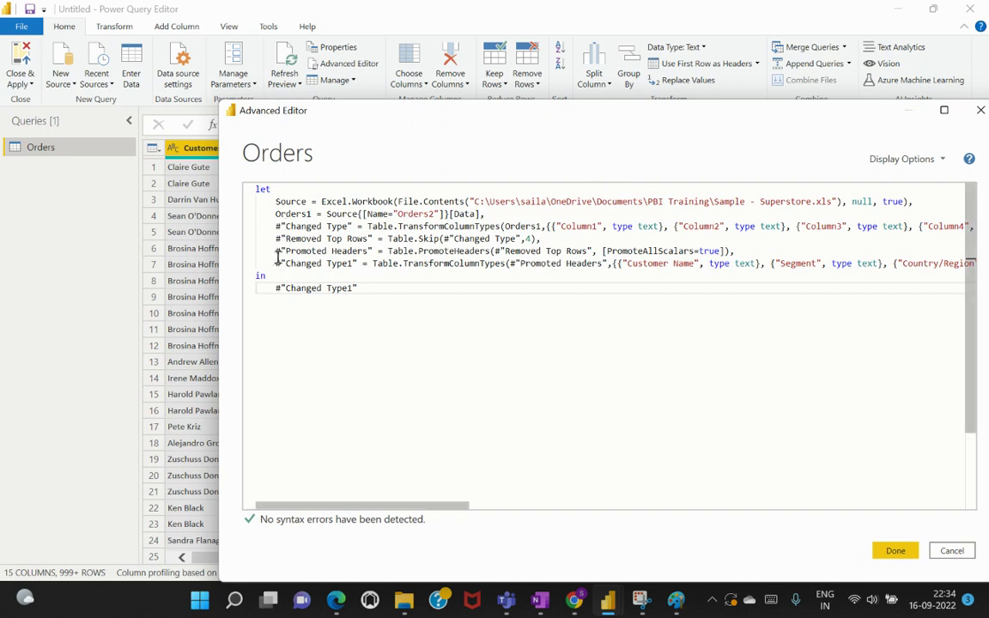
pyautogui.moveTo(275, 264); pyautogui.dragTo(363, 264)
pyautogui.click(371, 264)
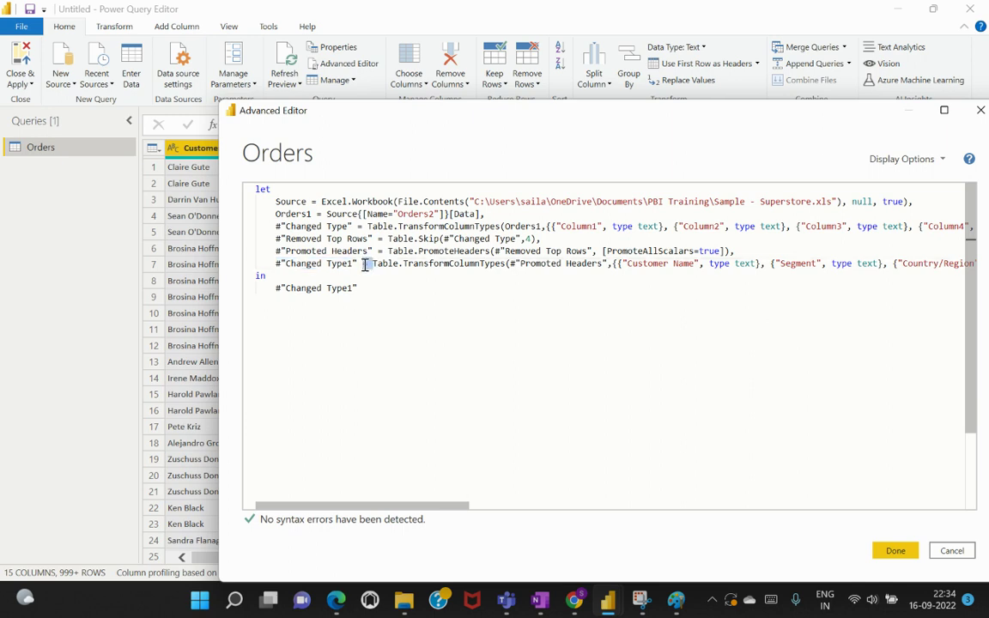
pyautogui.click(276, 263)
pyautogui.moveTo(282, 264); pyautogui.dragTo(359, 264)
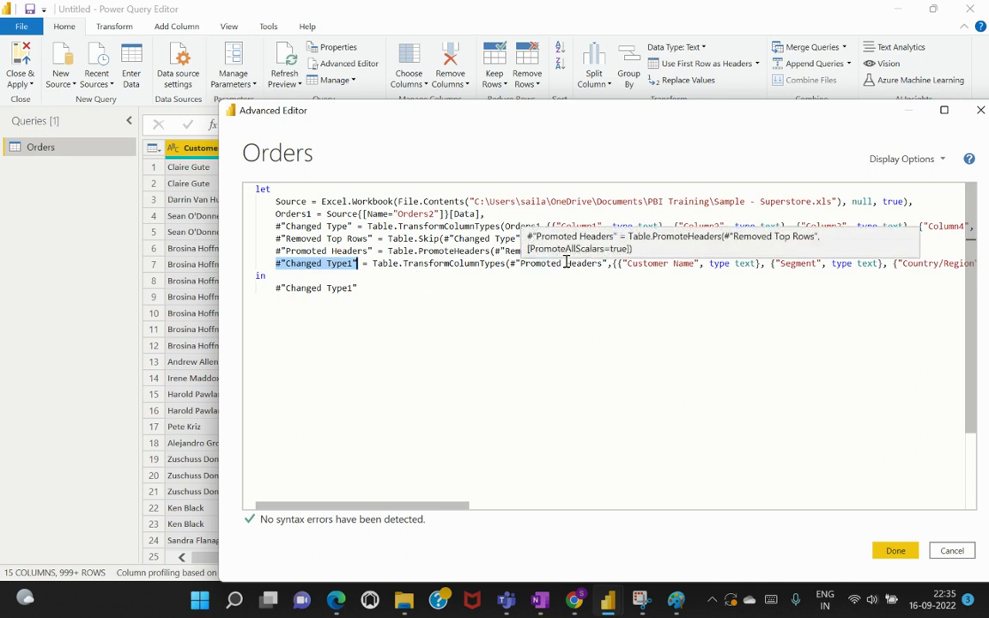
pyautogui.click(383, 267)
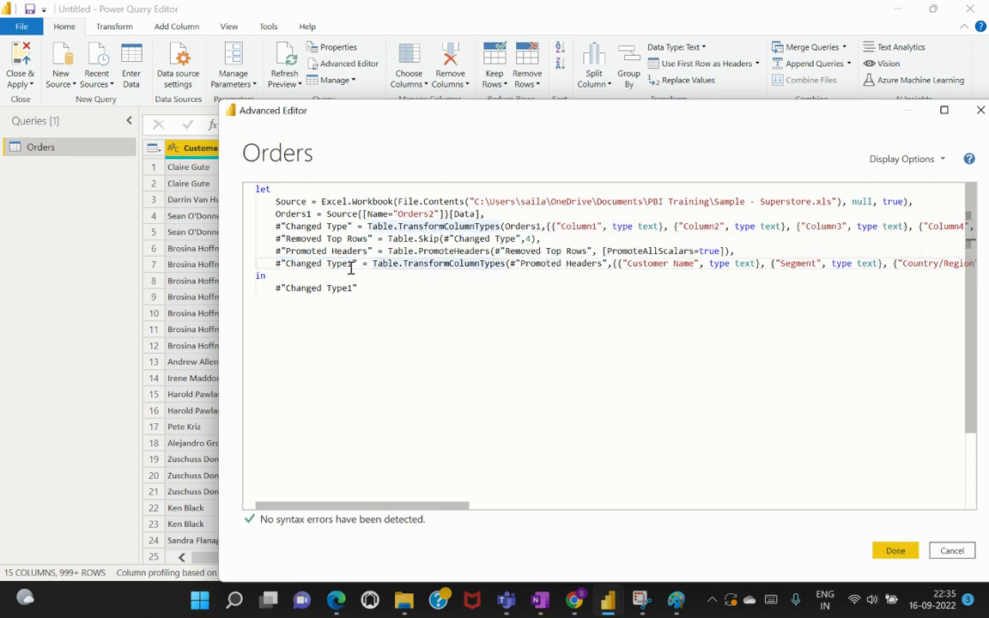
# Step: Add a trailing comma to the #"Changed Type1" line and start a new line below it
pyautogui.moveTo(581, 124); pyautogui.dragTo(522, 120)
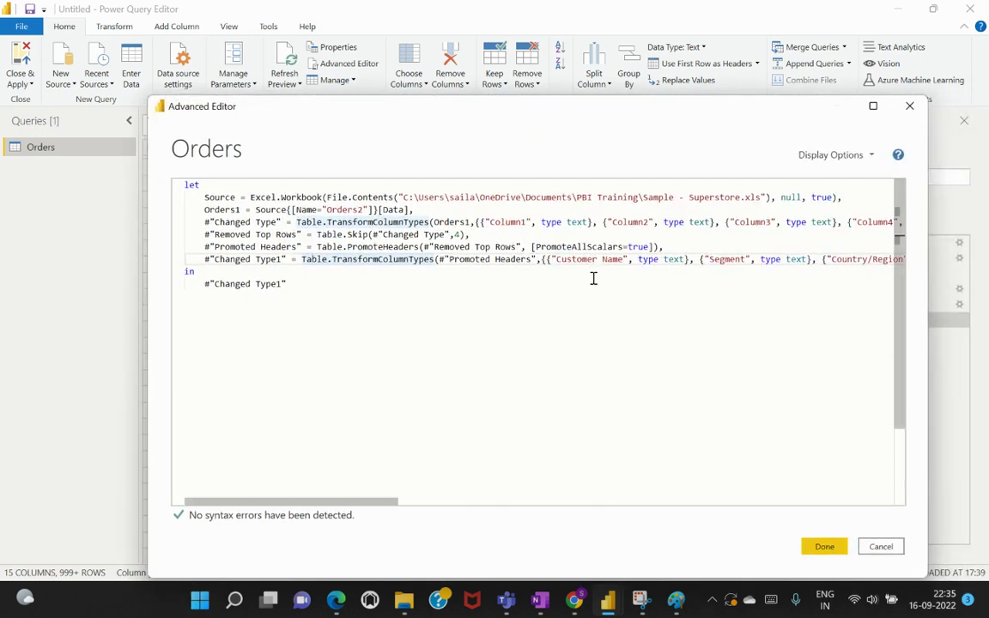
pyautogui.press('End')
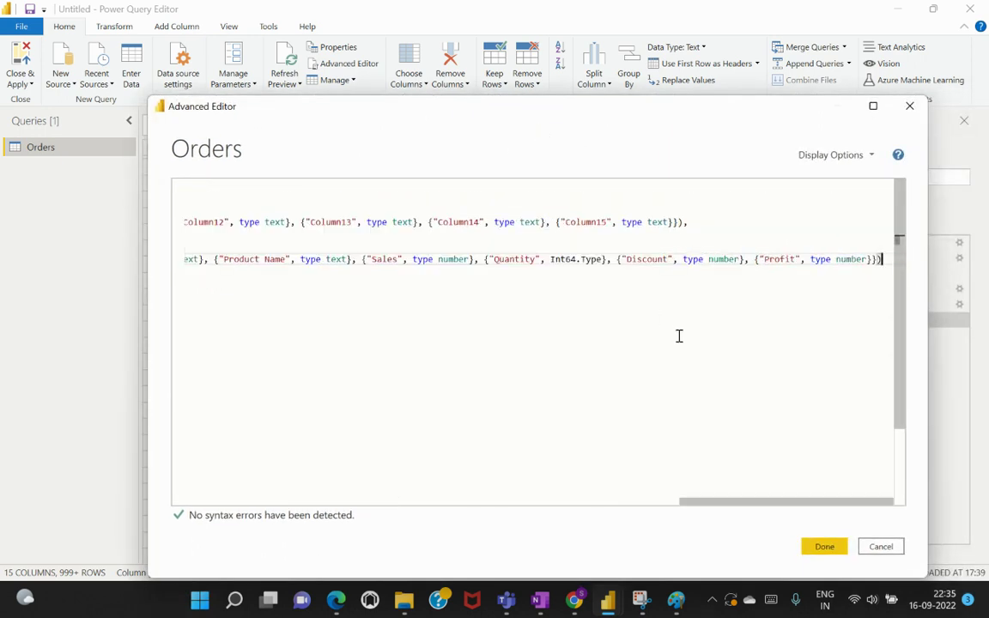
pyautogui.write(',')
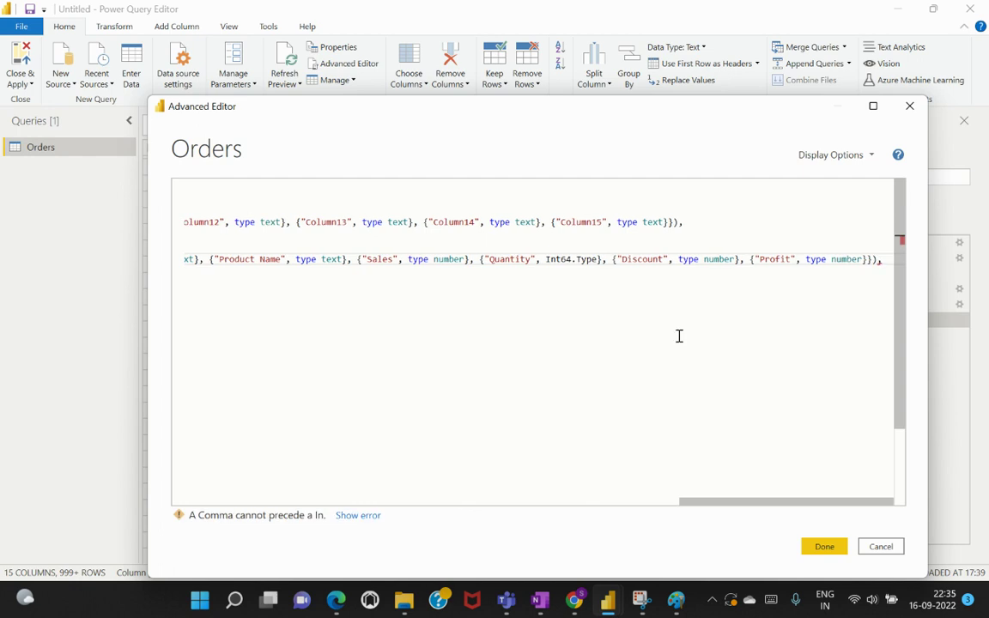
pyautogui.press('Return')
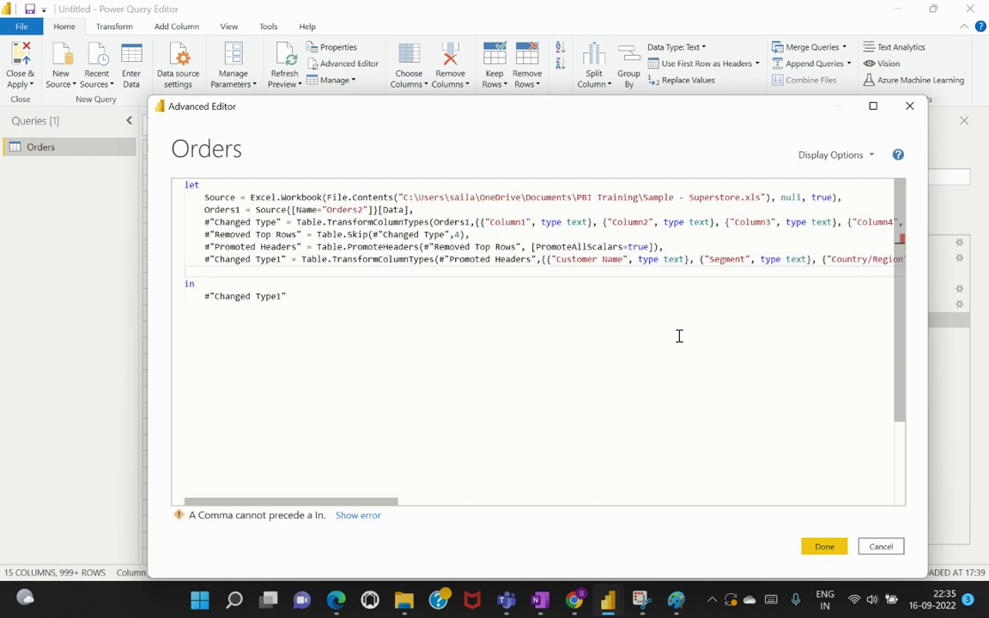
pyautogui.moveTo(542, 123); pyautogui.dragTo(666, 112)
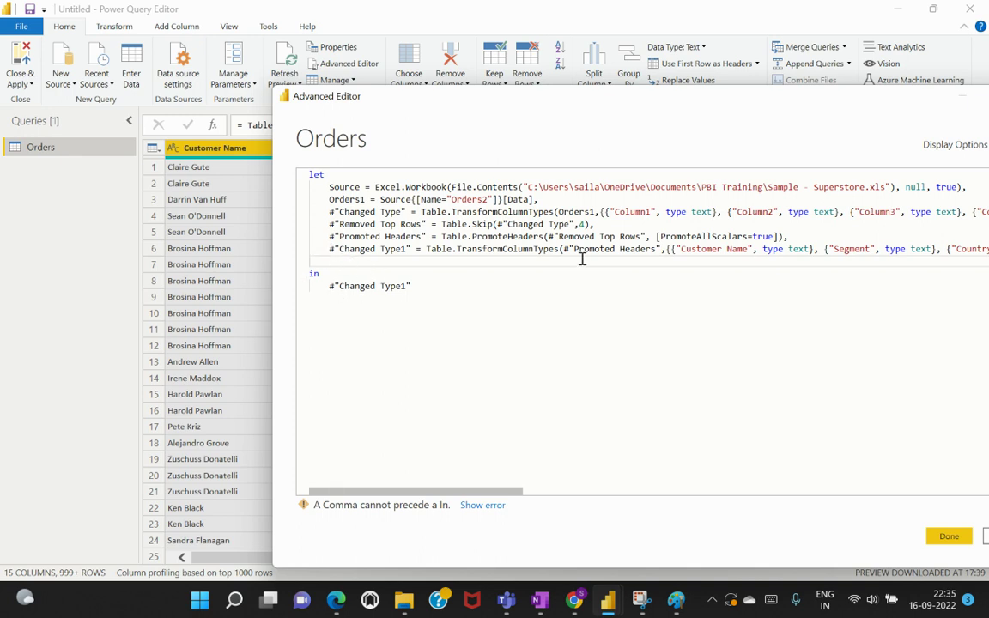
# Step: Type #"Remove Custom Rows" = Table. on the new line
pyautogui.write('#')
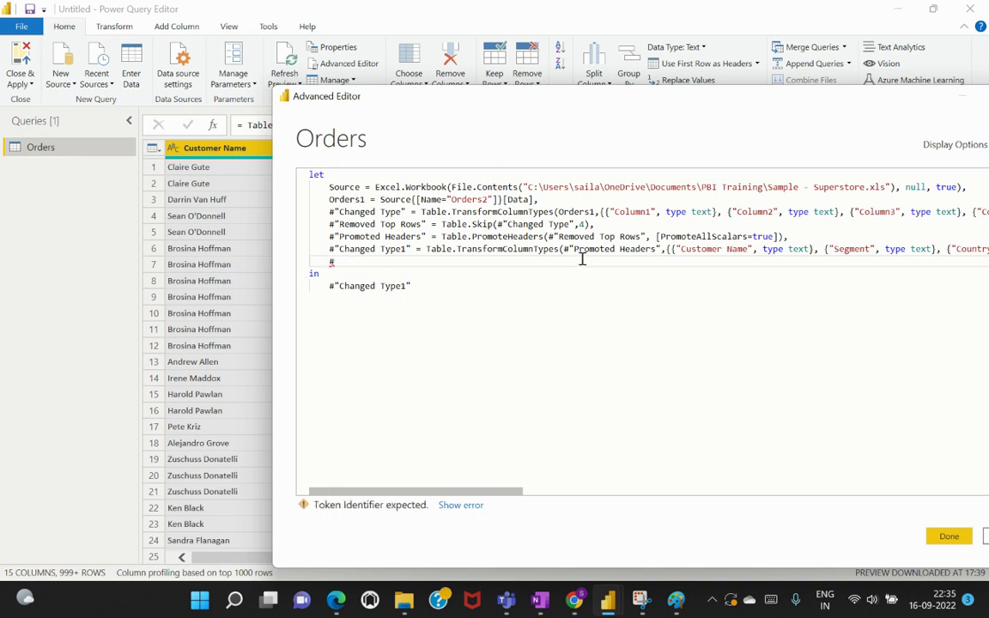
pyautogui.write('"')
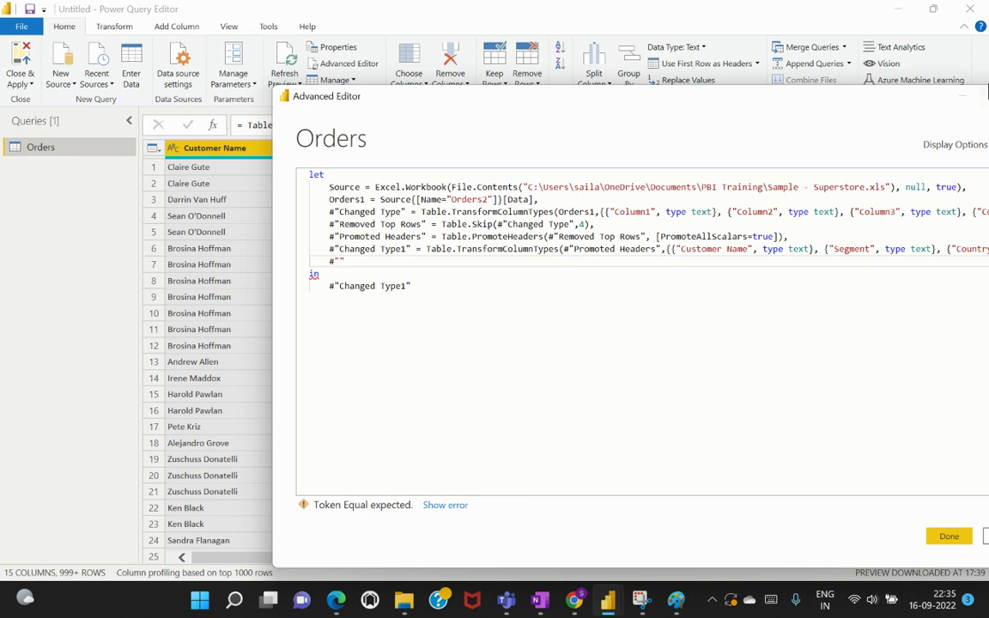
pyautogui.write('"')
pyautogui.write('Remove Custom Rows" =')
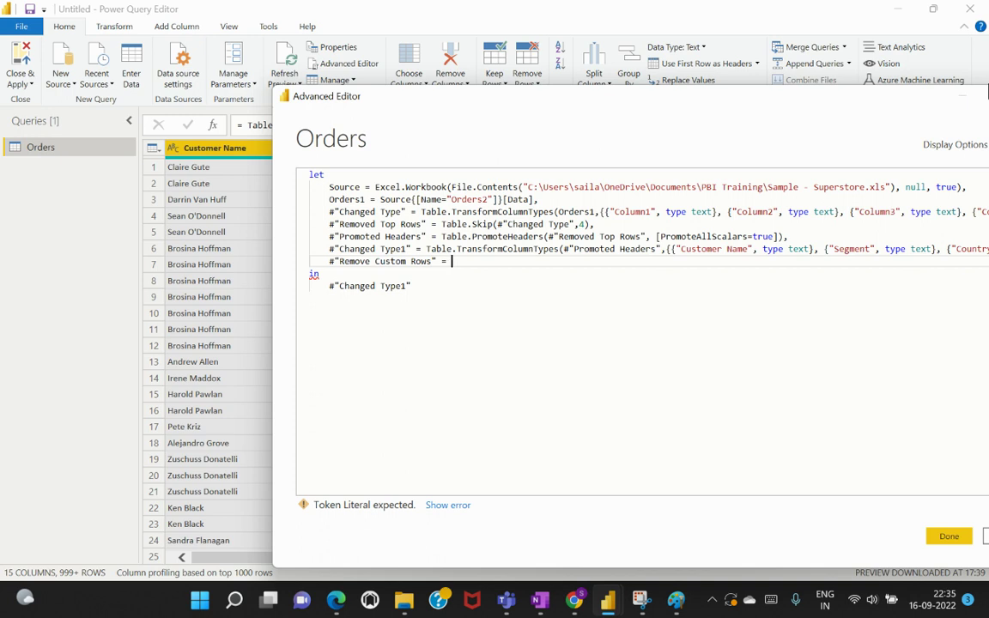
pyautogui.write(' Table.')
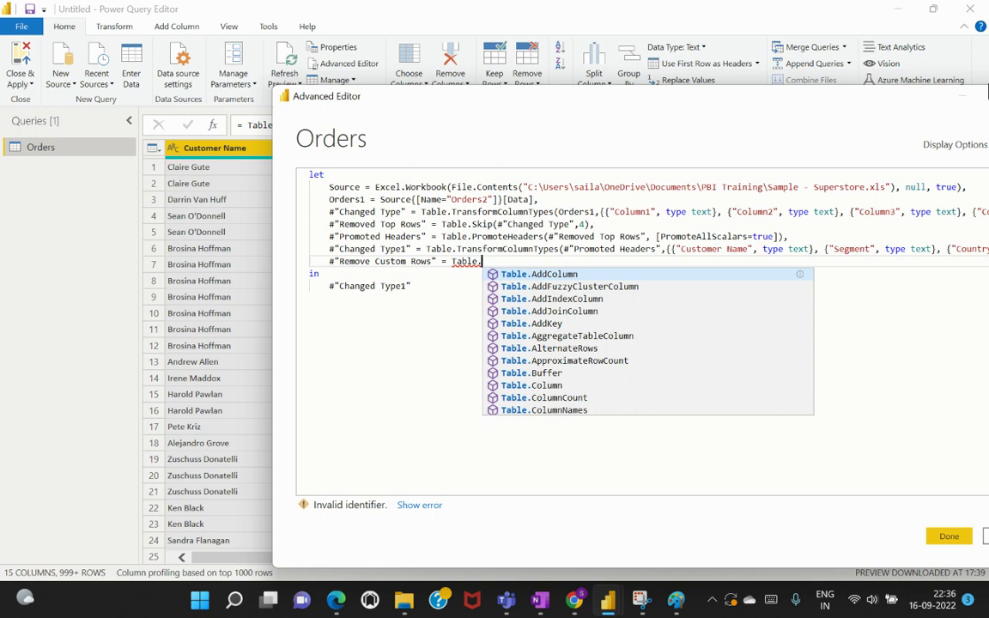
# Step: Complete the function name as Table.RemoveRows and dismiss the autocomplete suggestions
pyautogui.write('Remove')
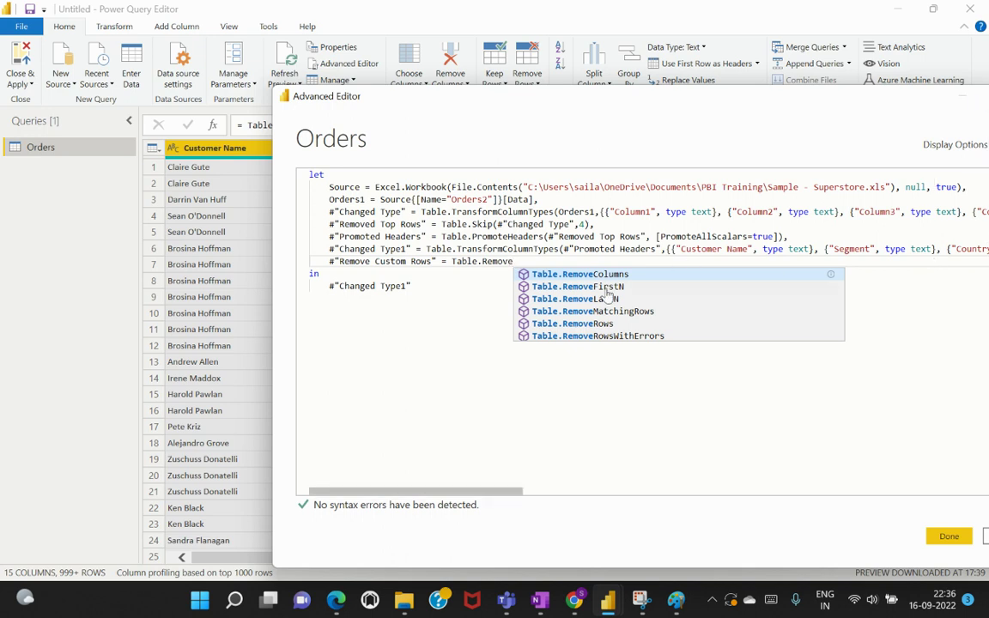
pyautogui.write('Rows')
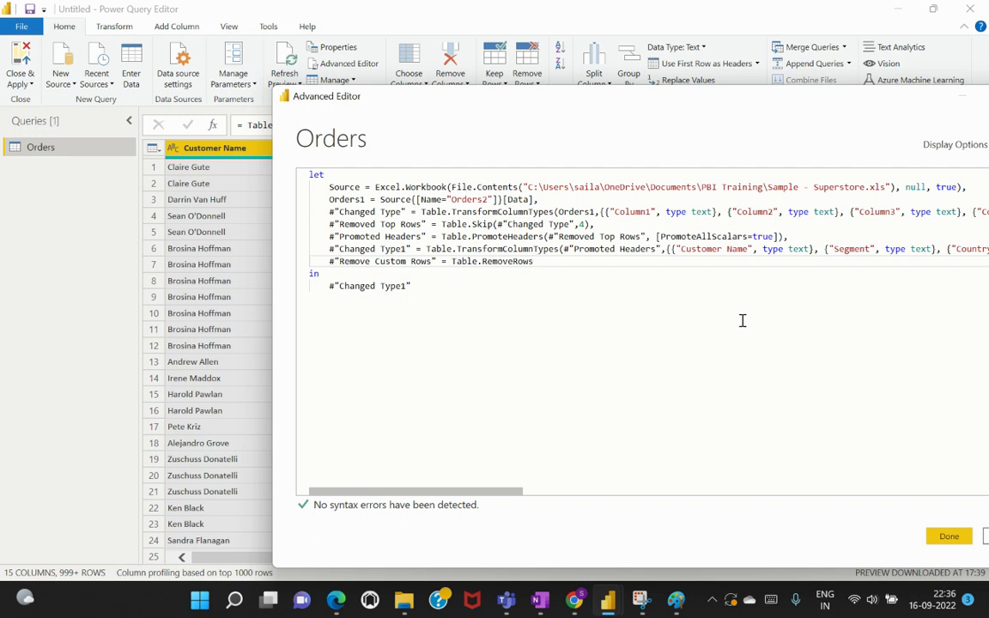
pyautogui.press('BackSpace')
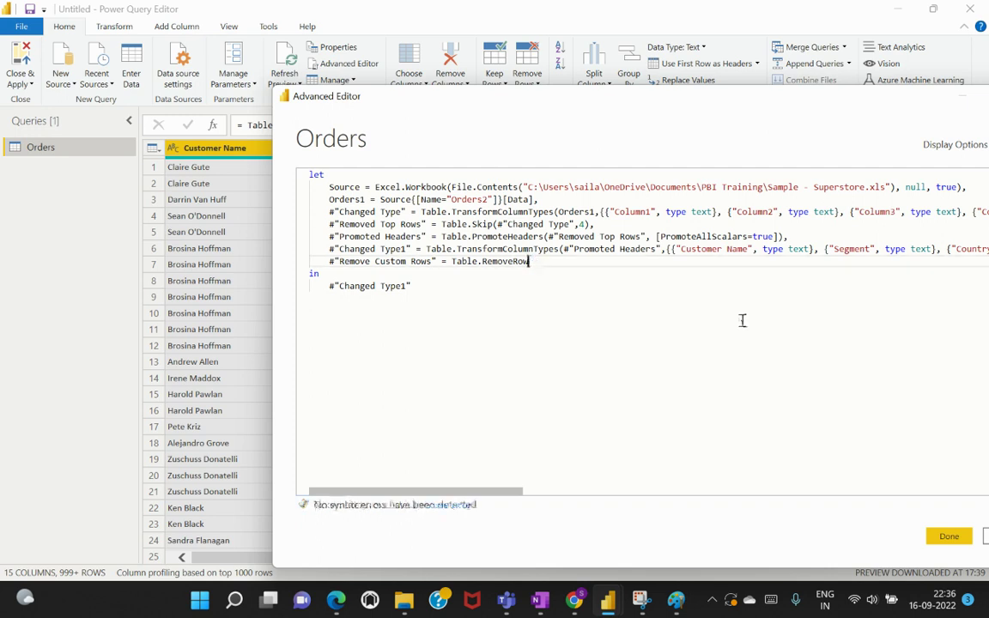
pyautogui.write('s')
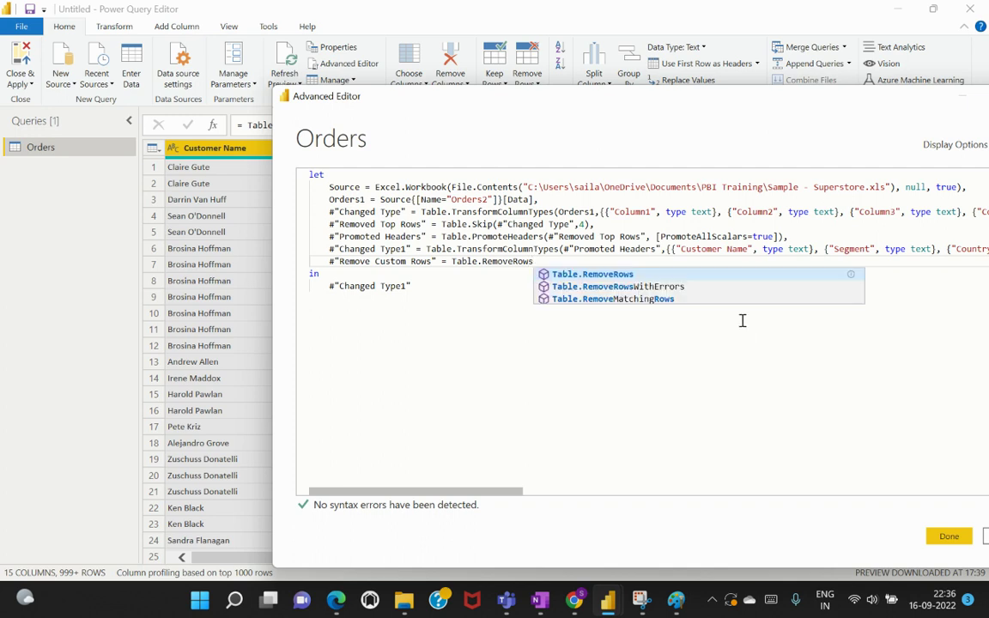
pyautogui.press('Escape')
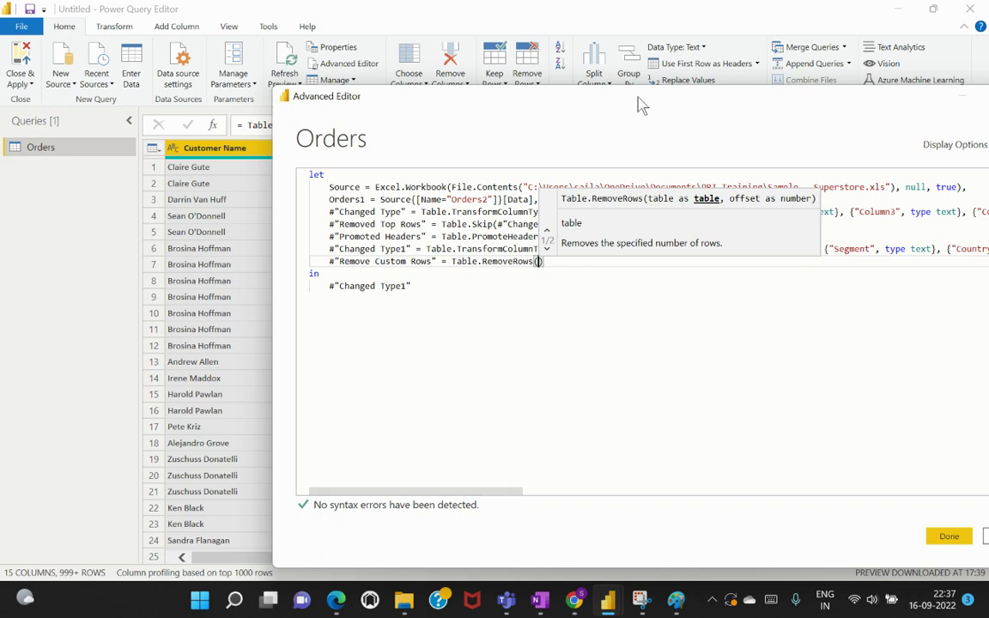
# Step: Paste #"Changed Type1" as the first Table.RemoveRows argument, followed by a comma
pyautogui.moveTo(637, 102); pyautogui.dragTo(383, 94)
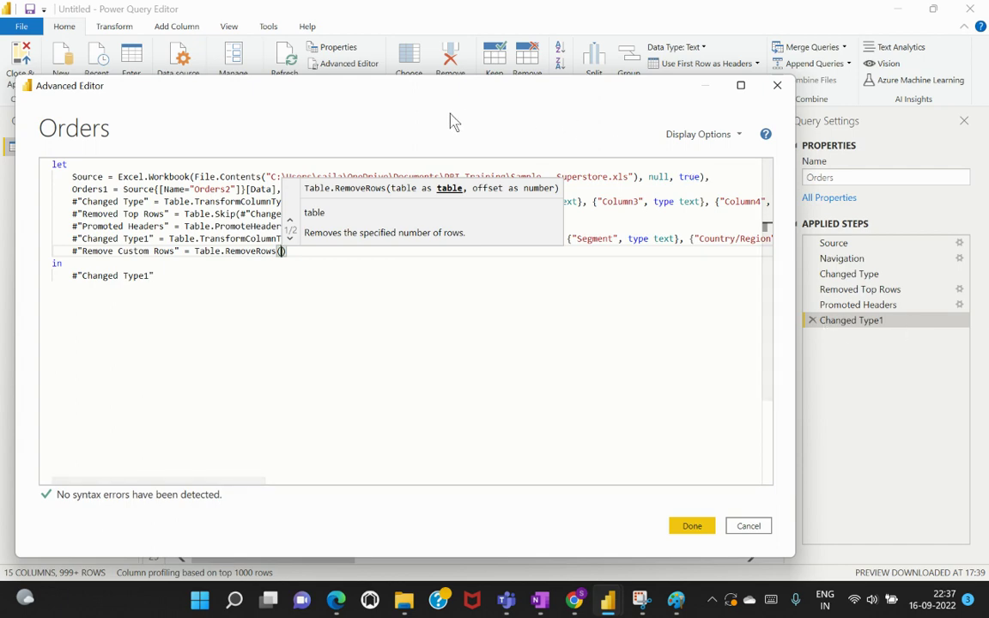
pyautogui.moveTo(410, 96); pyautogui.dragTo(576, 95)
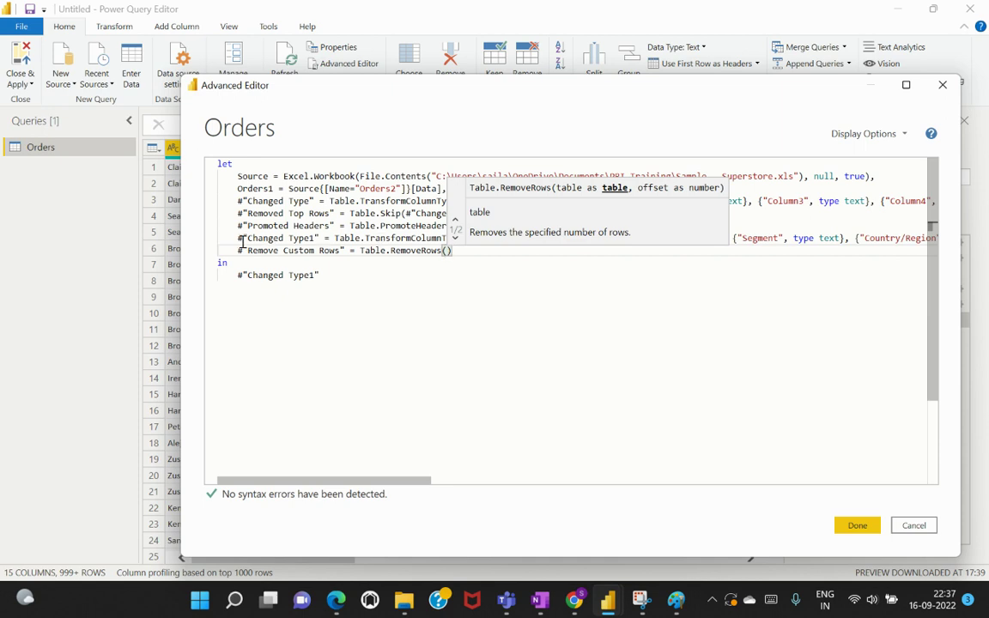
pyautogui.moveTo(238, 237); pyautogui.dragTo(318, 238)
pyautogui.hotkey('ctrl', 'c')
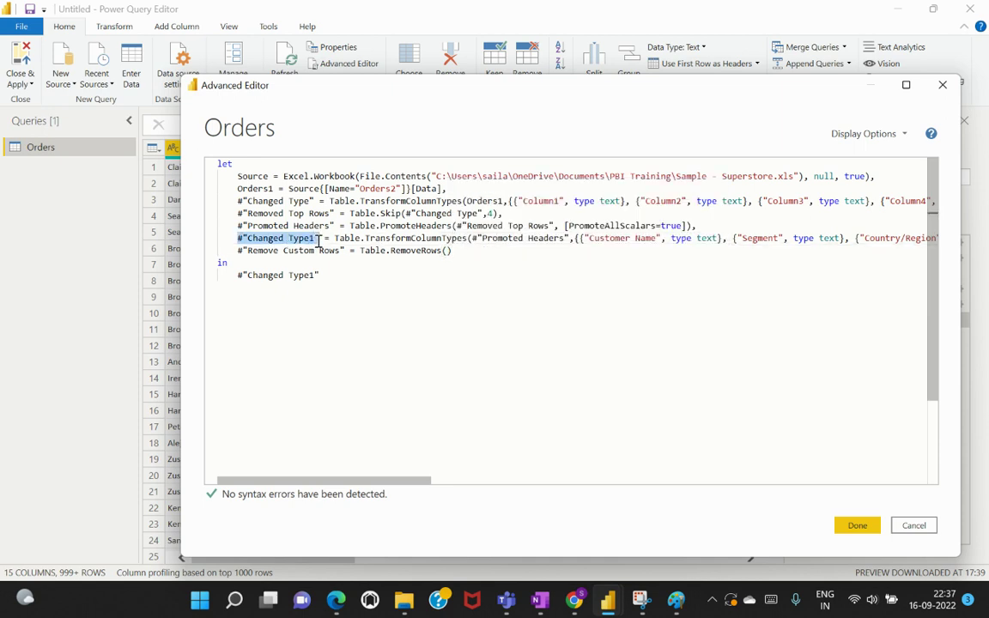
pyautogui.click(447, 250)
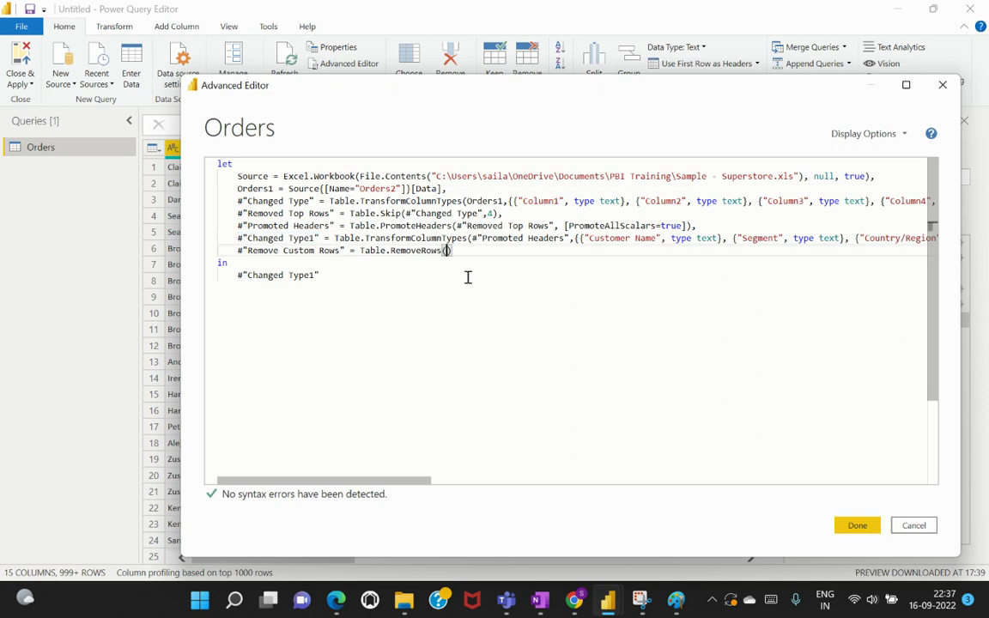
pyautogui.hotkey('ctrl', 'v')
pyautogui.write(',')
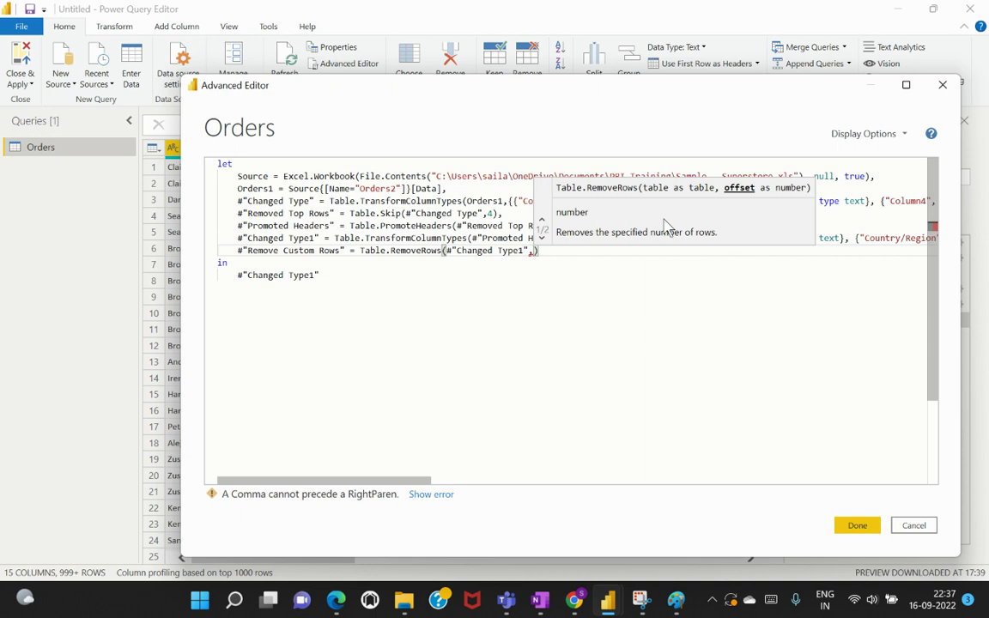
# Step: Enter the offset and count so the call reads Table.RemoveRows(#"Changed Type1",6,12)
pyautogui.write('0')
pyautogui.write(',')
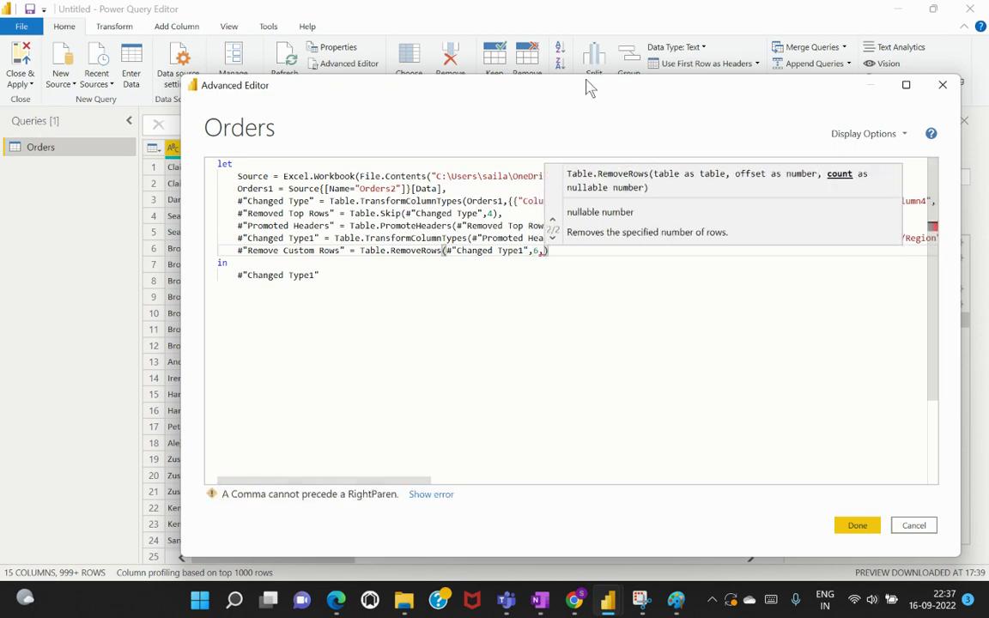
pyautogui.moveTo(587, 87); pyautogui.dragTo(656, 91)
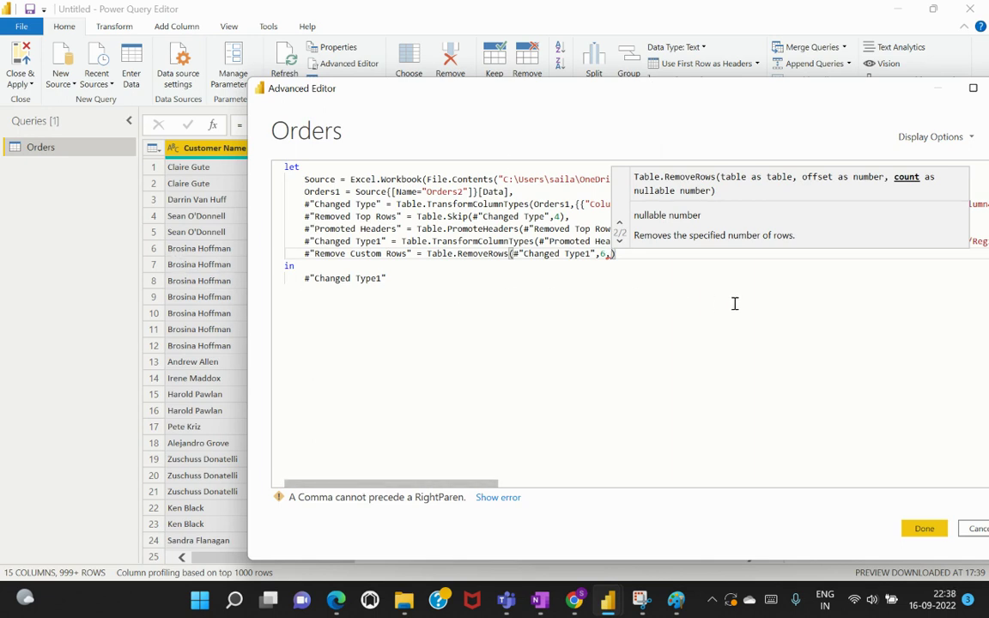
pyautogui.write('12')
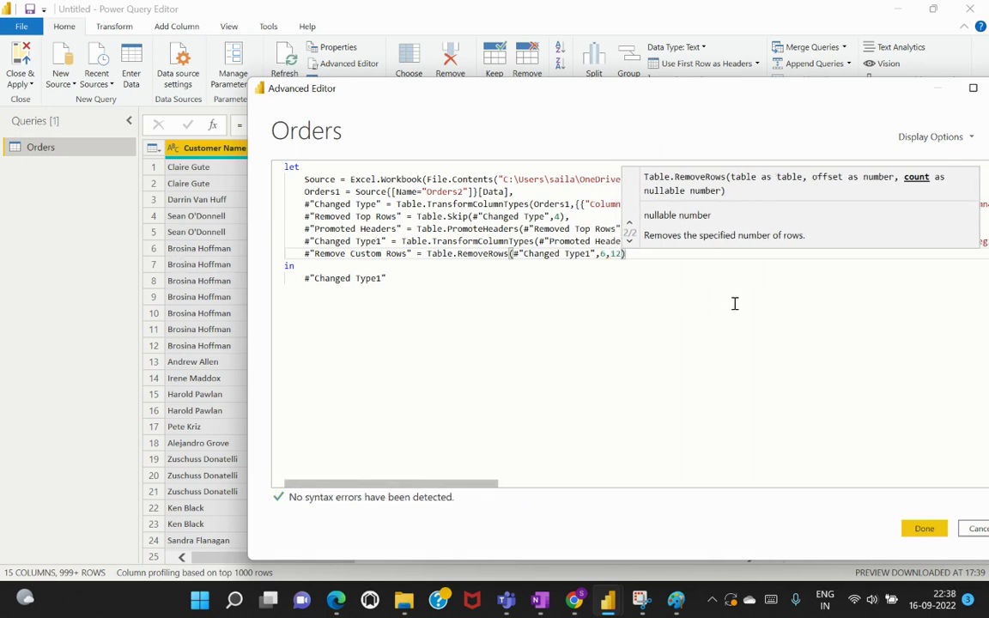
pyautogui.click(531, 283)
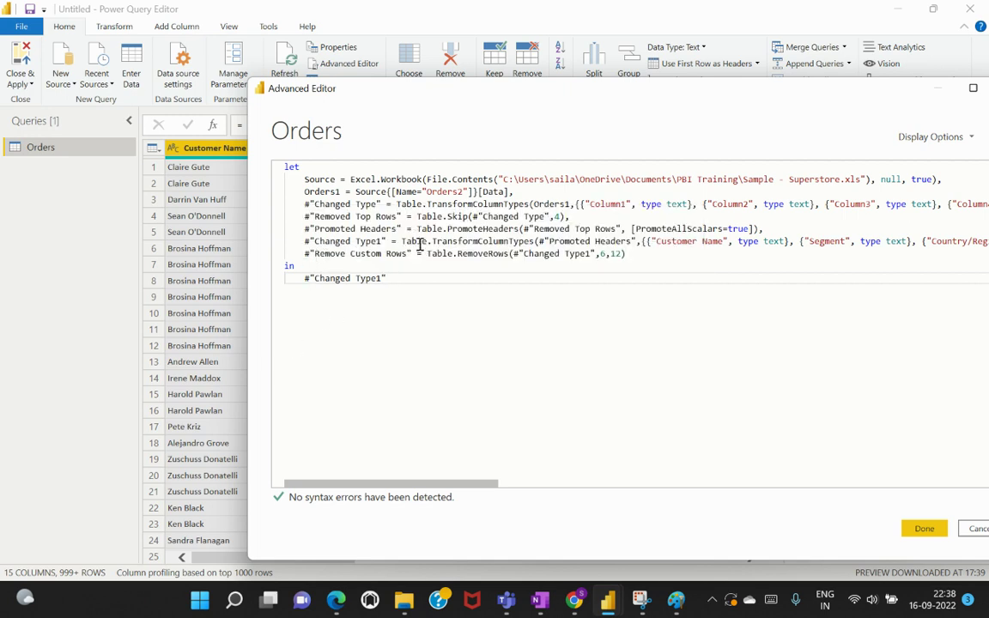
# Step: Replace Changed Type1 after 'in' with #"Remove Custom Rows" and save the code
pyautogui.moveTo(420, 243)
pyautogui.moveTo(315, 252); pyautogui.dragTo(408, 253)
pyautogui.hotkey('ctrl', 'c')
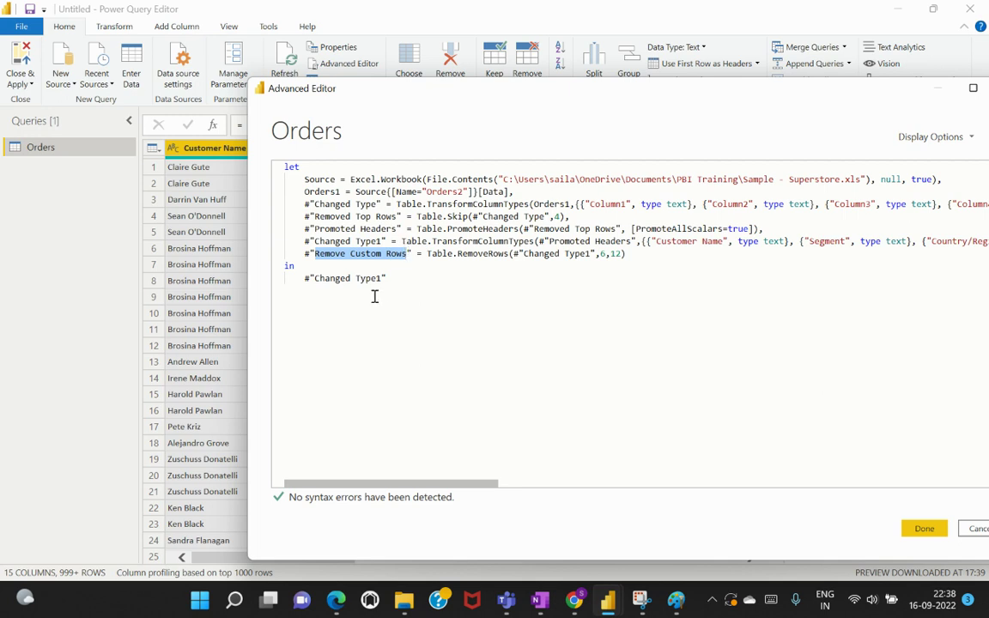
pyautogui.moveTo(383, 278); pyautogui.dragTo(315, 278)
pyautogui.hotkey('ctrl', 'v')
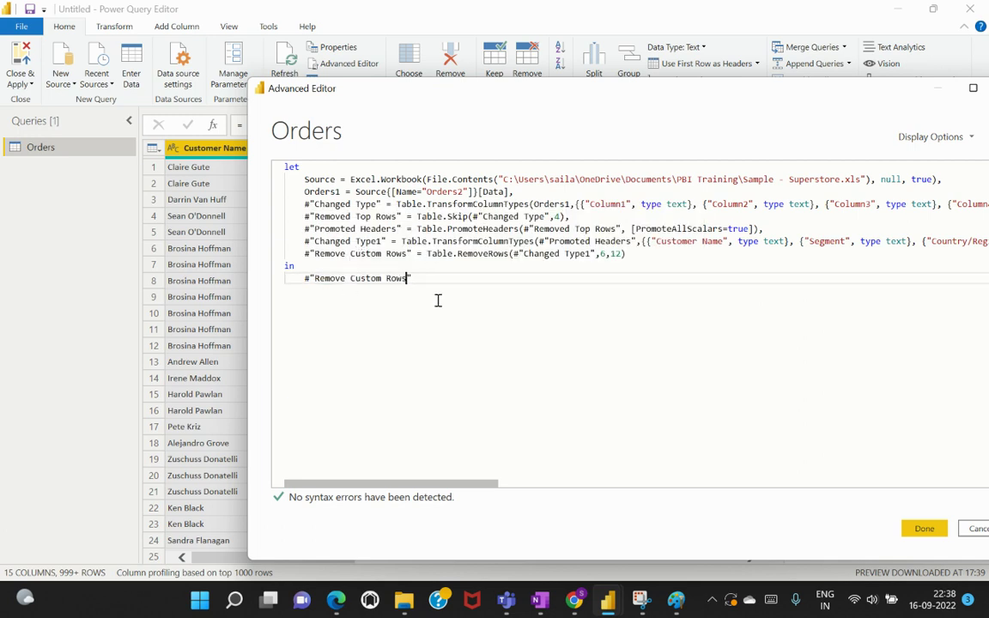
pyautogui.click(924, 529)
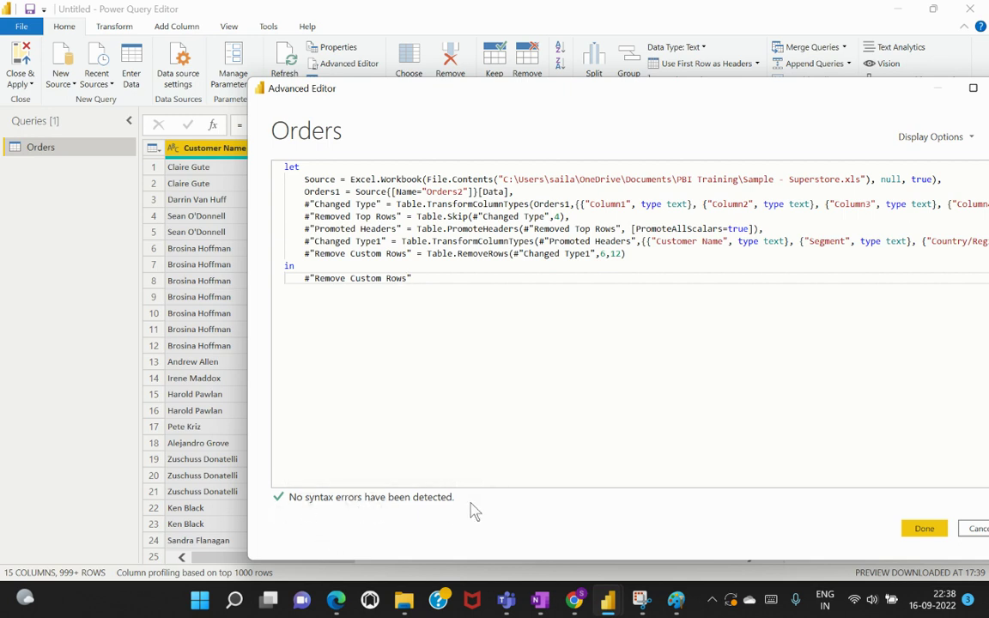
# Step: Apply the Table.RemoveRows step dropping 12 rows from position 6, comparing previews before and after
pyautogui.click(923, 529)
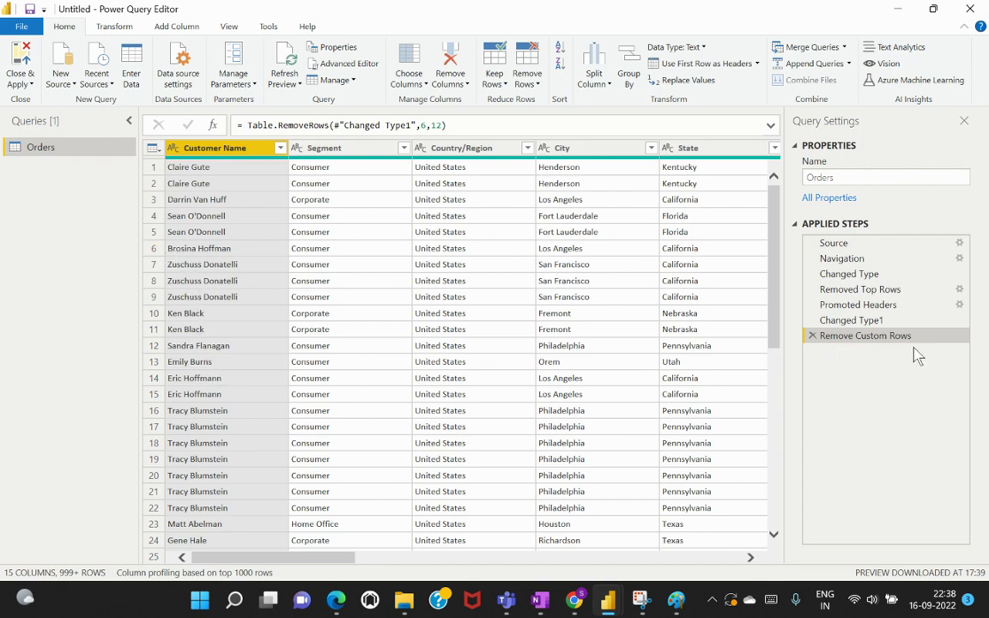
pyautogui.moveTo(865, 319); pyautogui.dragTo(876, 325)
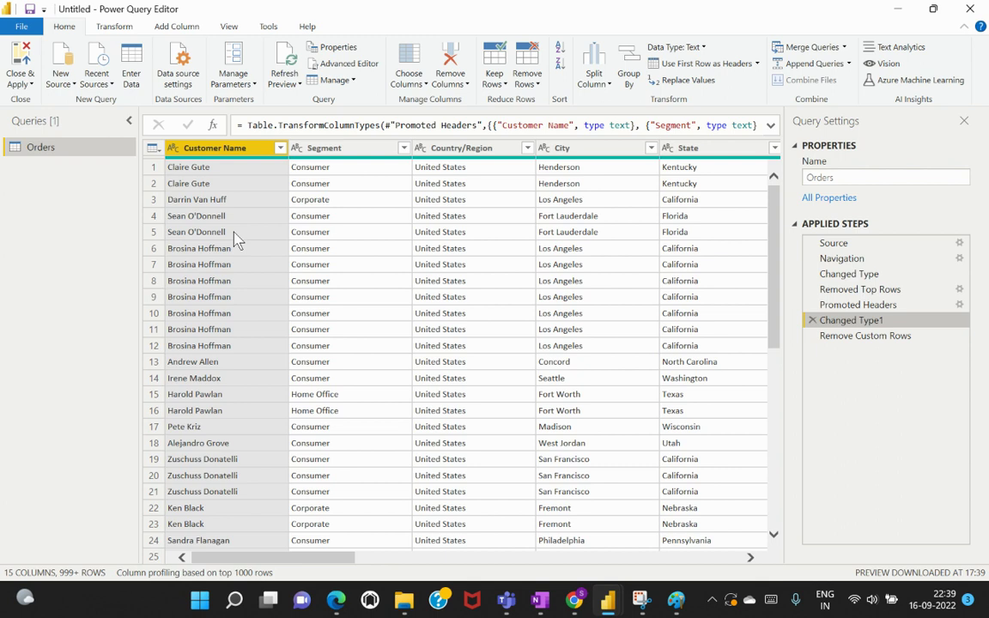
pyautogui.click(821, 336)
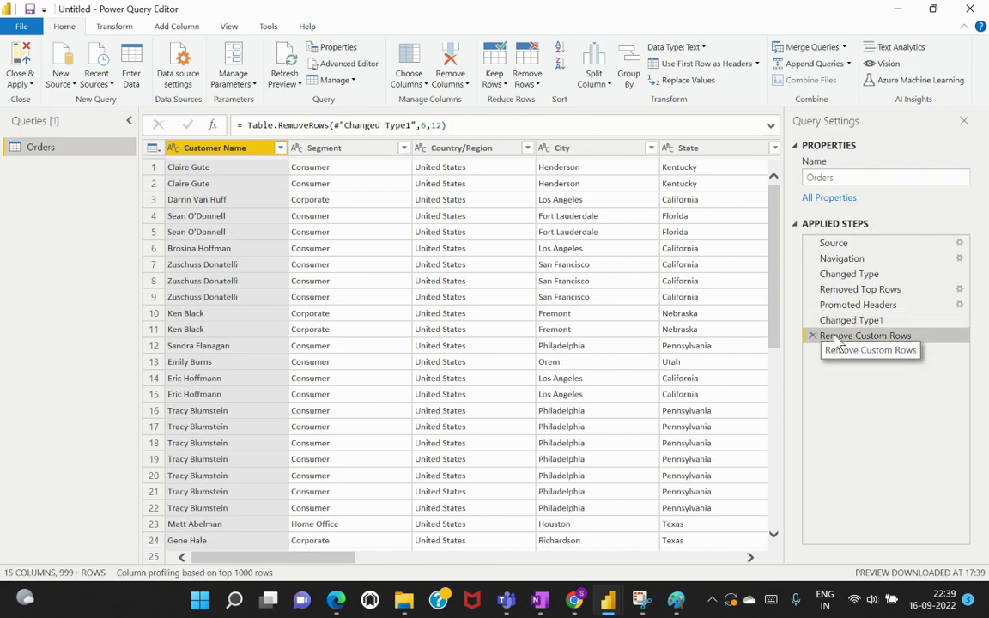
# Step: Edit the M code so Remove Custom Rows reads Table.RemoveRows(#"Changed Type1",5,12)
pyautogui.click(363, 67)
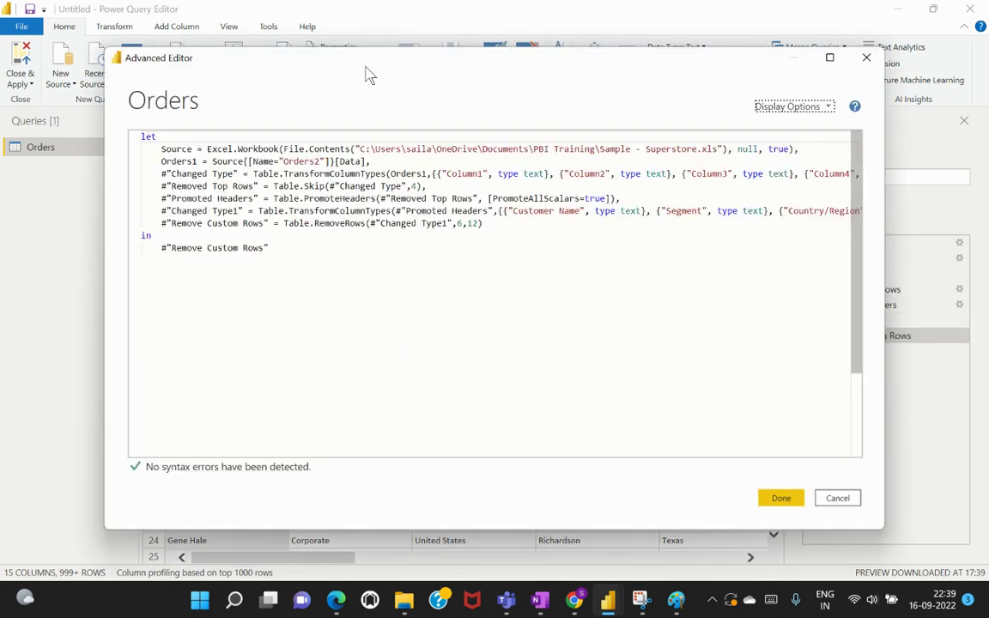
pyautogui.moveTo(370, 69); pyautogui.dragTo(562, 71)
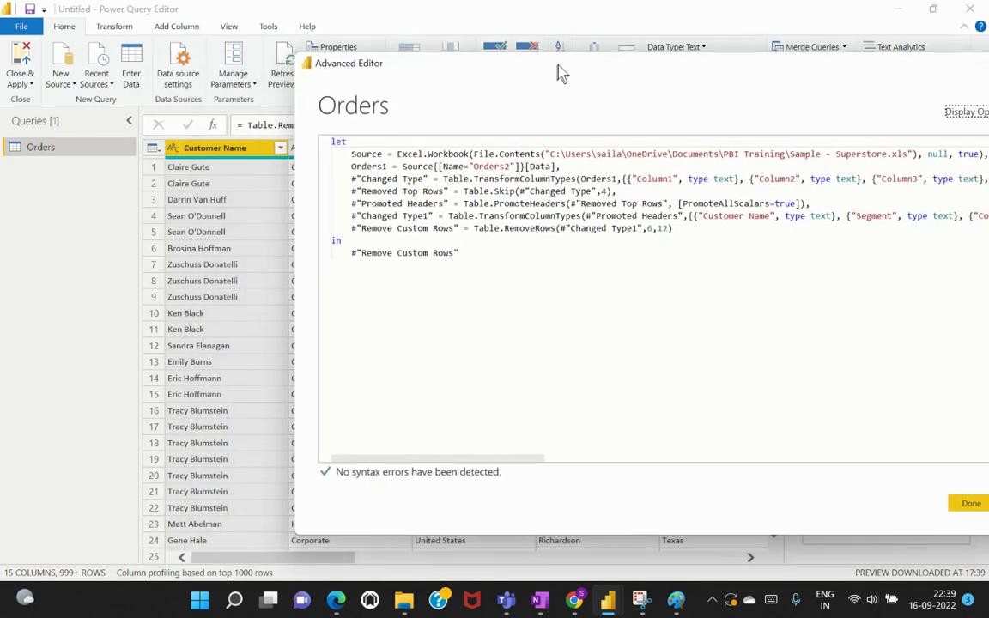
pyautogui.click(650, 226)
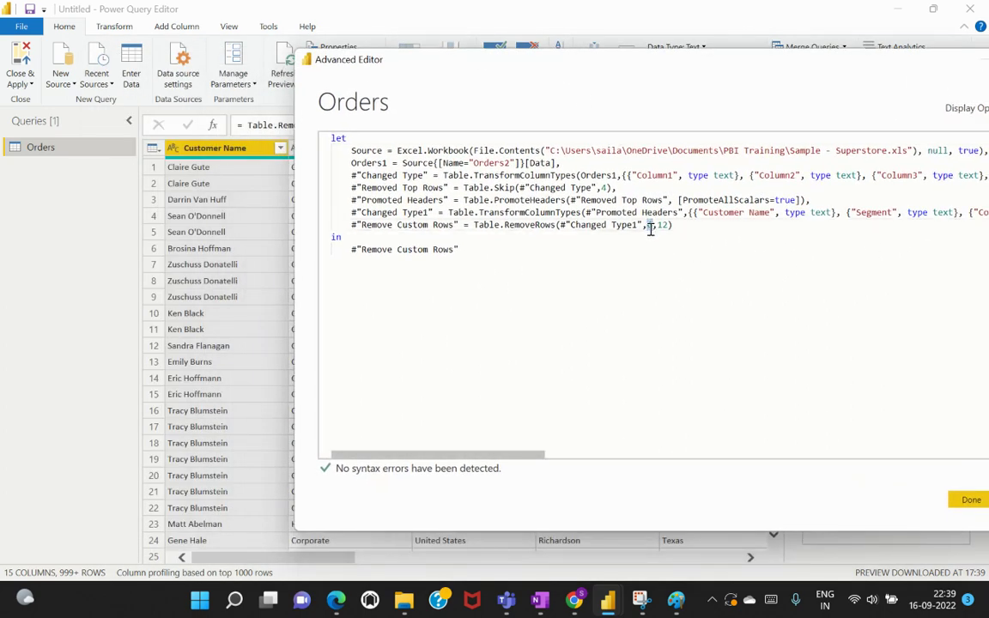
pyautogui.write('6')
pyautogui.click(967, 501)
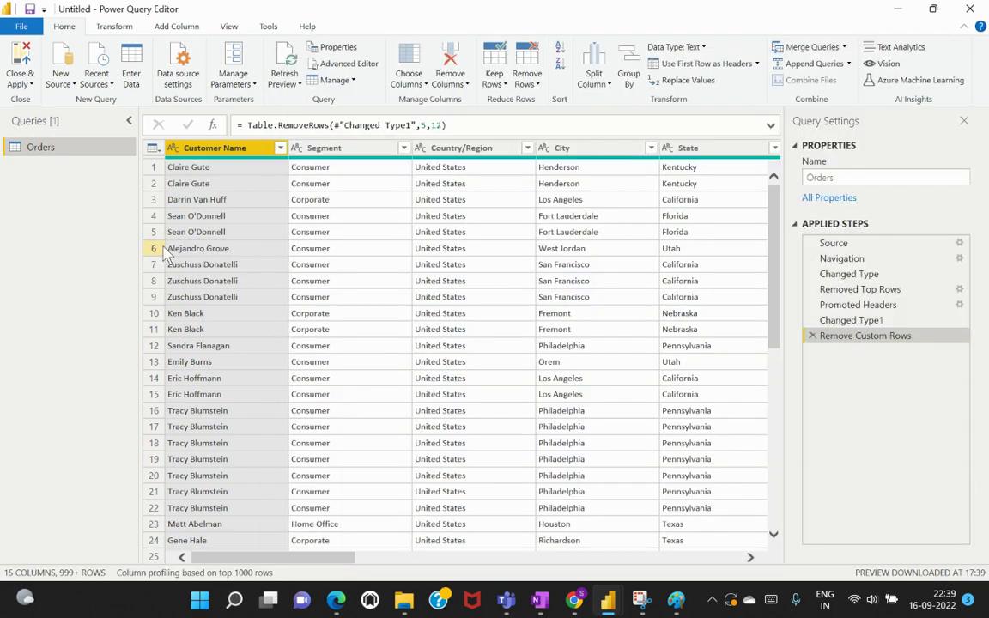
# Step: Compare the Changed Type1 and Remove Custom Rows previews, ending on Remove Custom Rows
pyautogui.click(852, 322)
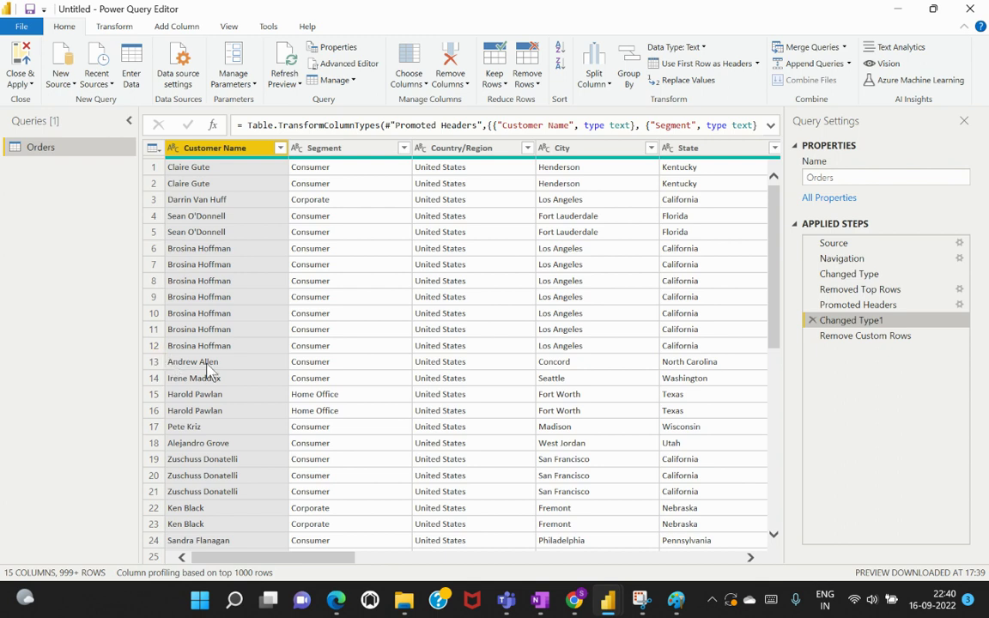
pyautogui.click(850, 341)
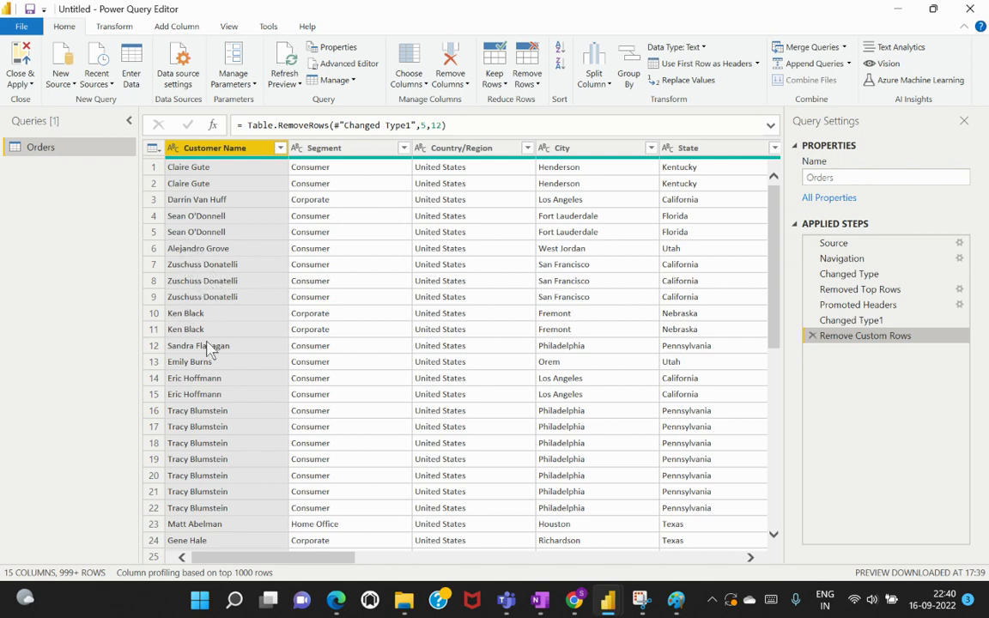
pyautogui.click(862, 321)
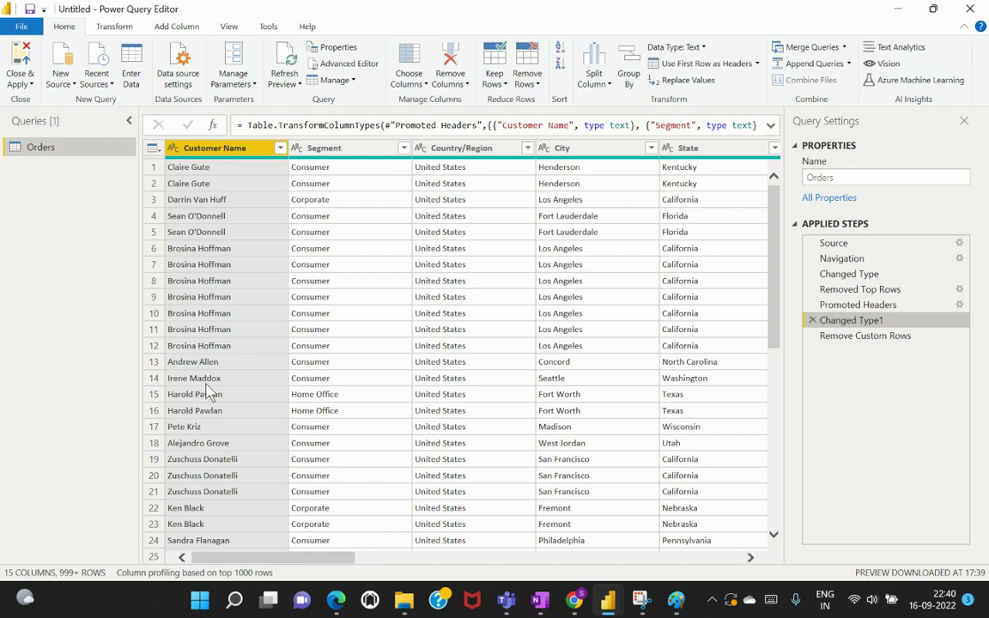
pyautogui.click(854, 338)
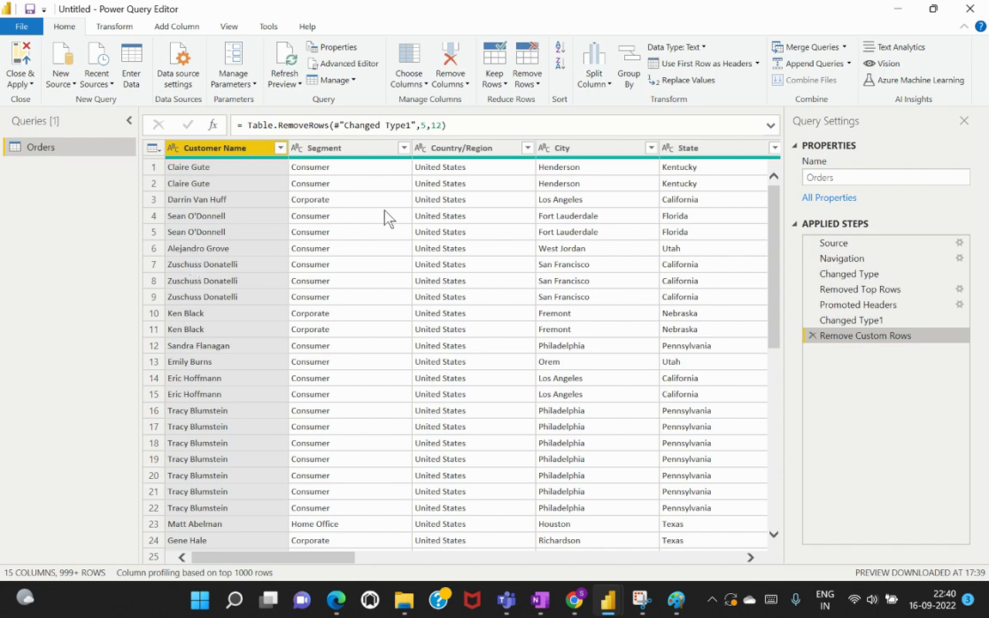
# Step: Change the removal count to Table.RemoveRows(#"Changed Type1",5,6) and compare the previews before and after
pyautogui.click(312, 63)
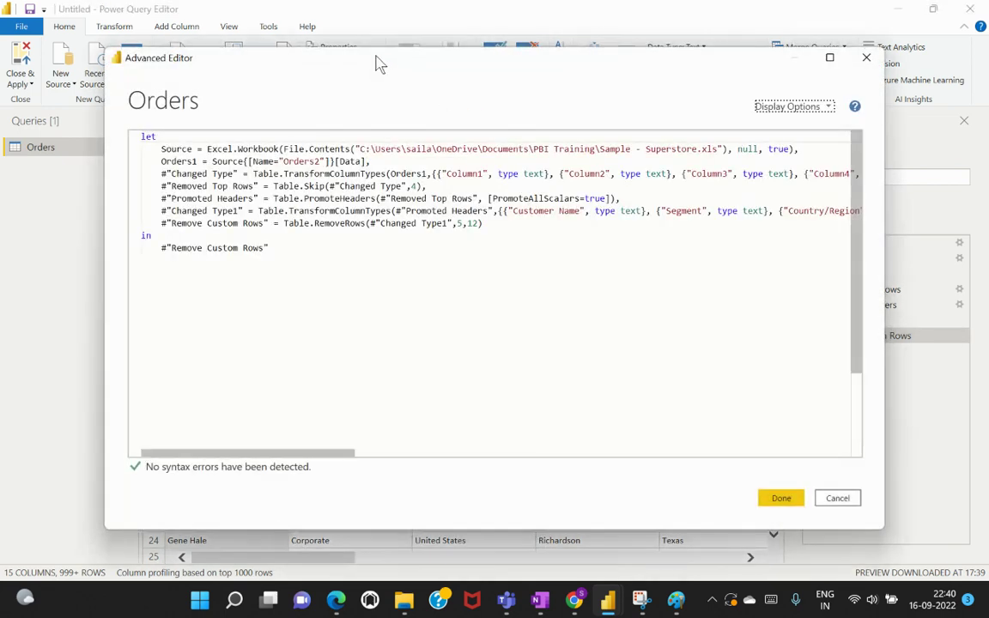
pyautogui.moveTo(378, 64); pyautogui.dragTo(553, 83)
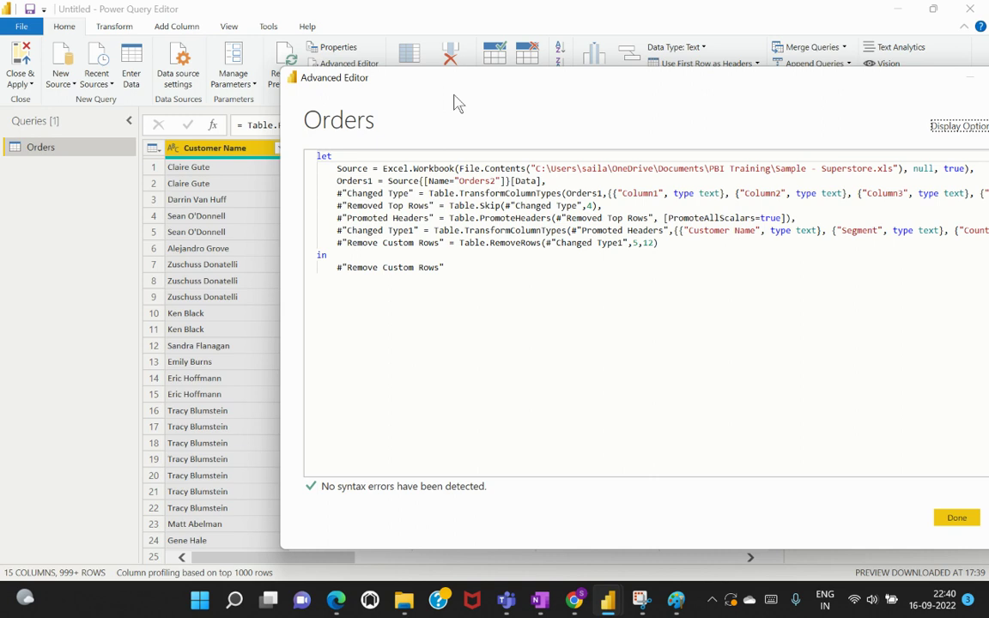
pyautogui.doubleClick(649, 243)
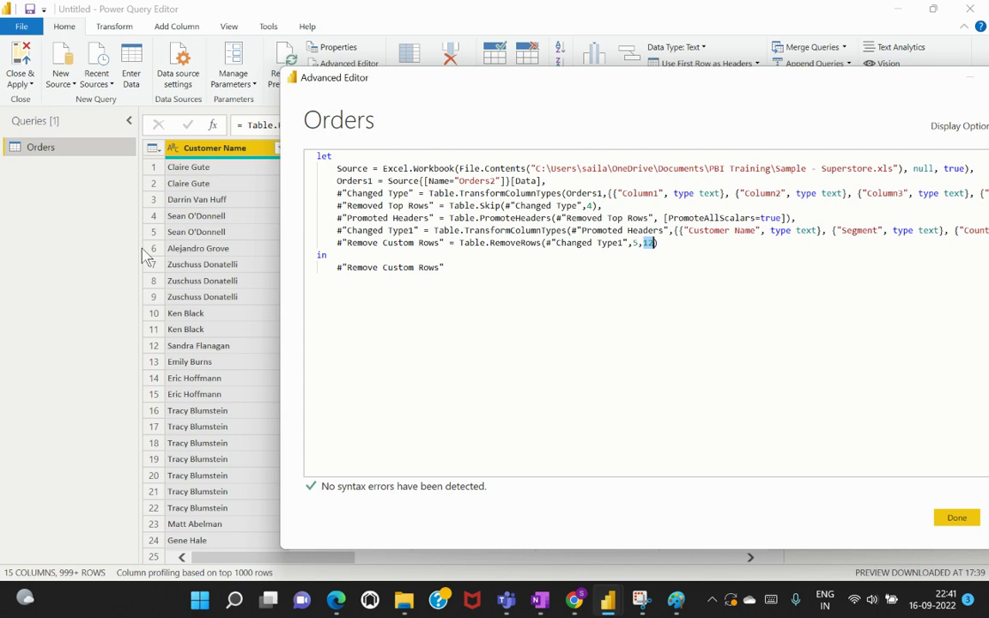
pyautogui.write('6')
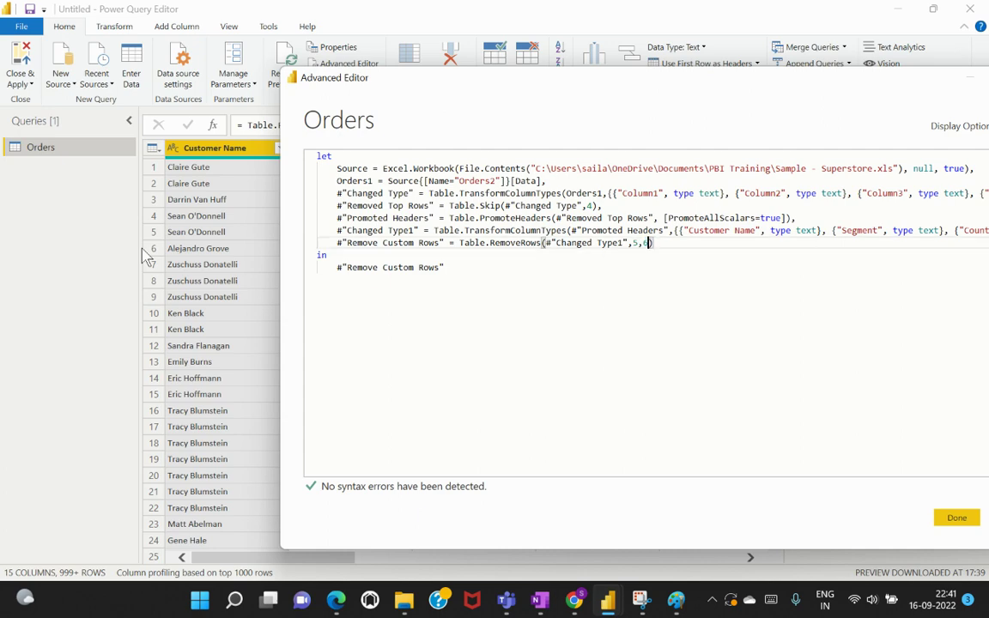
pyautogui.click(957, 519)
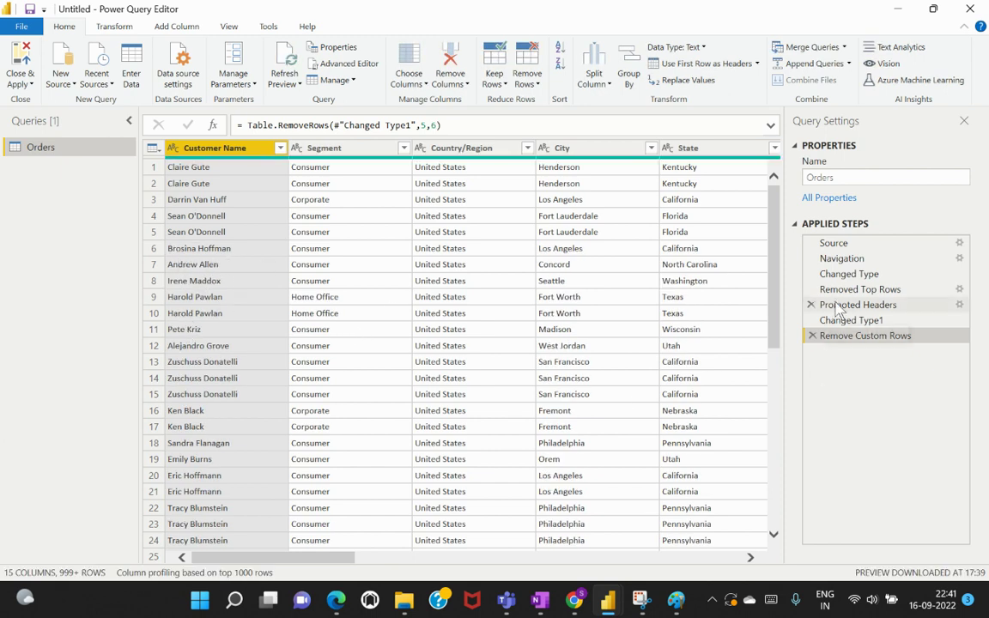
pyautogui.click(850, 321)
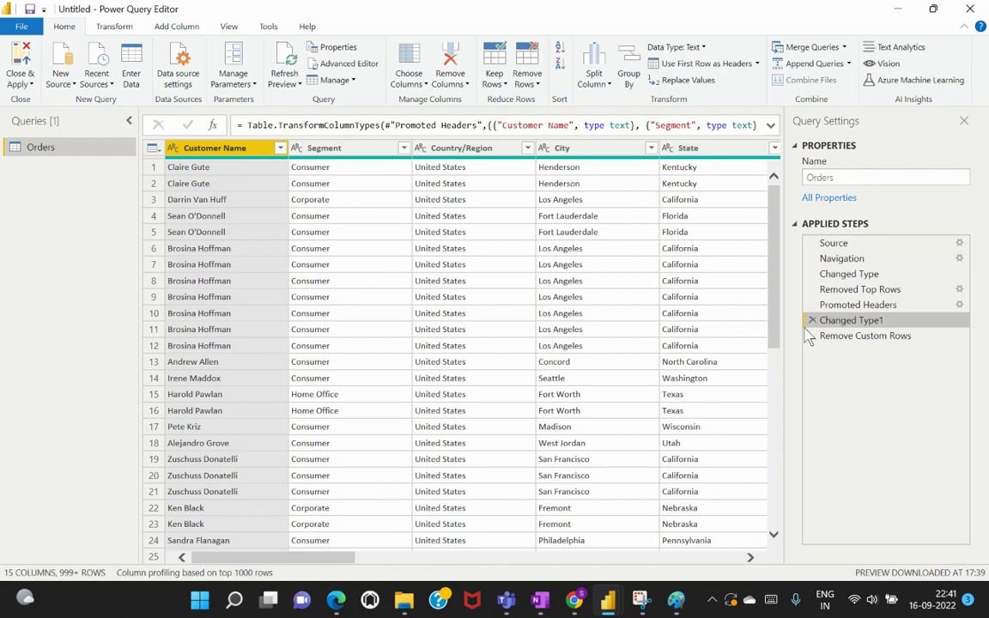
pyautogui.click(858, 341)
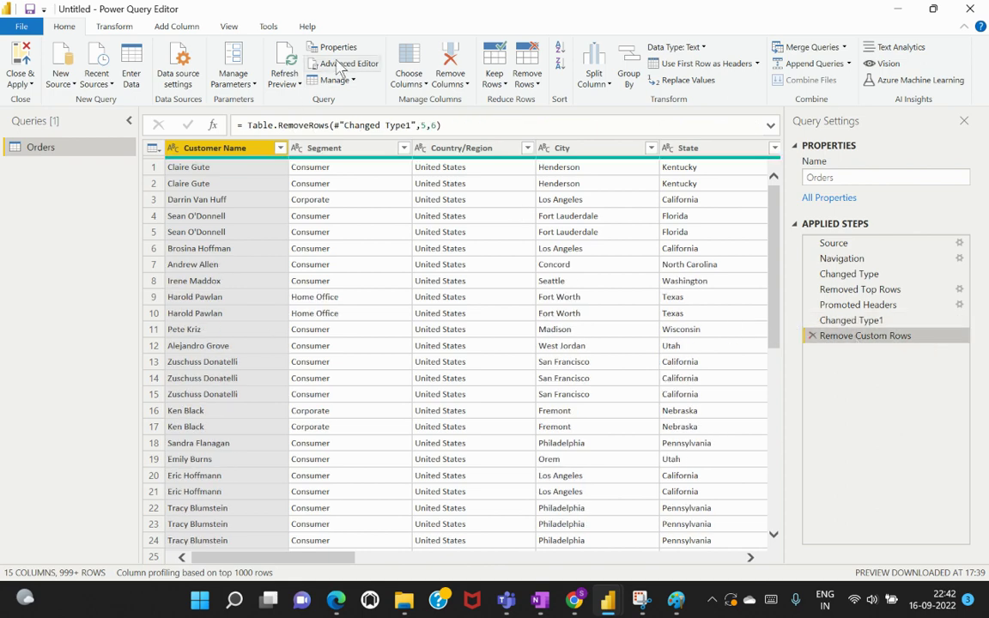
# Step: Set the Remove Custom Rows code to Table.RemoveRows(#"Changed Type1",5,7)
pyautogui.click(342, 64)
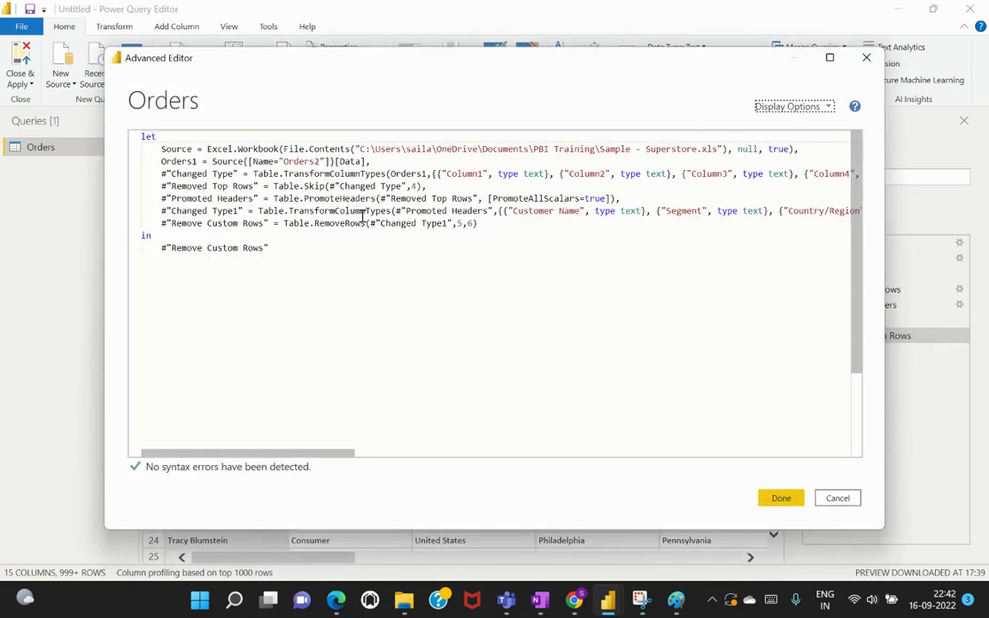
pyautogui.click(469, 224)
pyautogui.write('8')
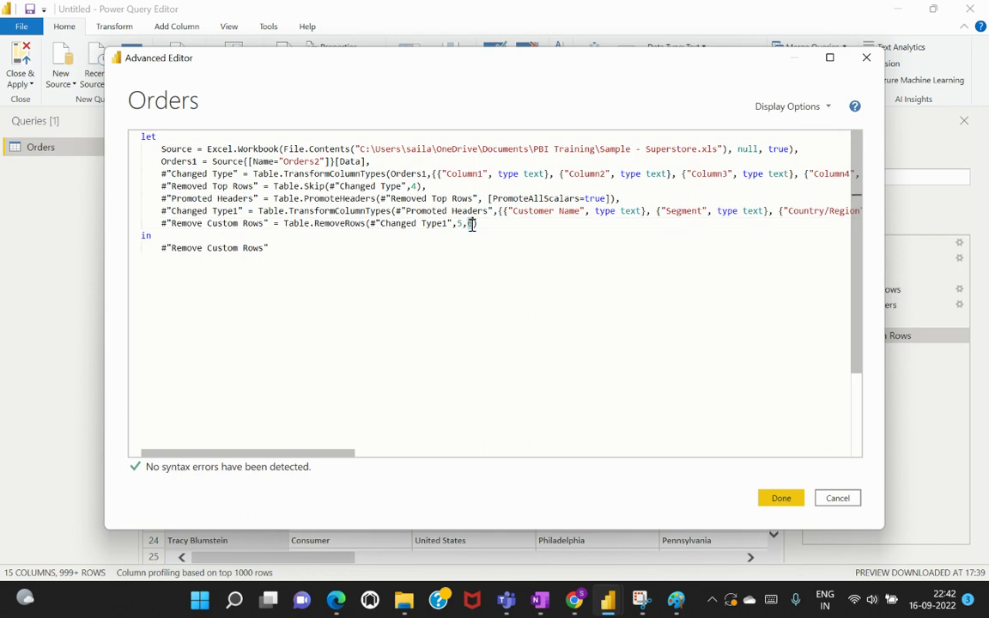
pyautogui.click(776, 500)
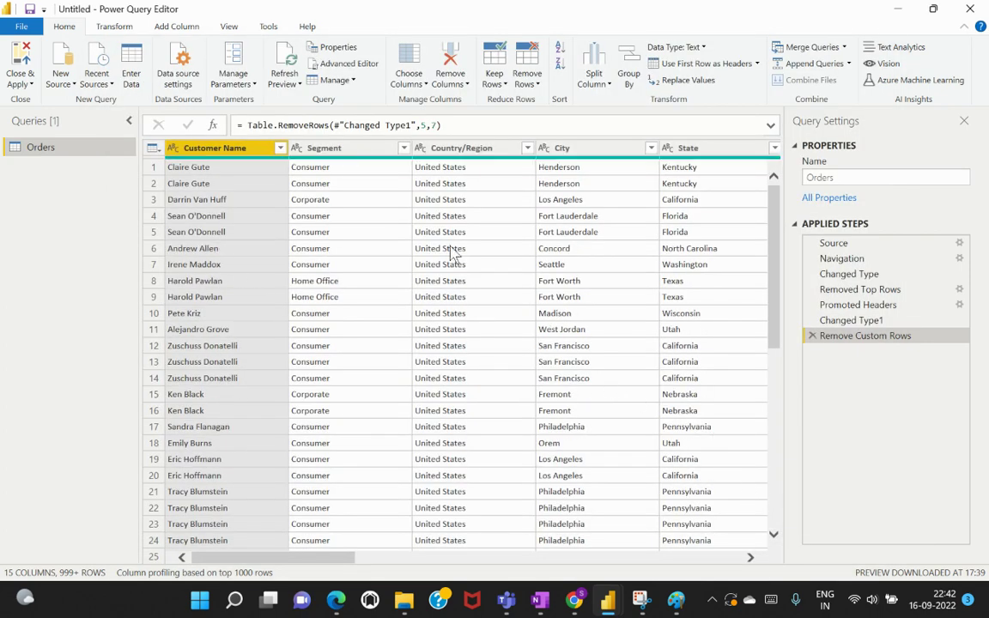
# Step: Compare the Changed Type1 and Remove Custom Rows previews, then show the open browser windows
pyautogui.moveTo(889, 320); pyautogui.dragTo(897, 335)
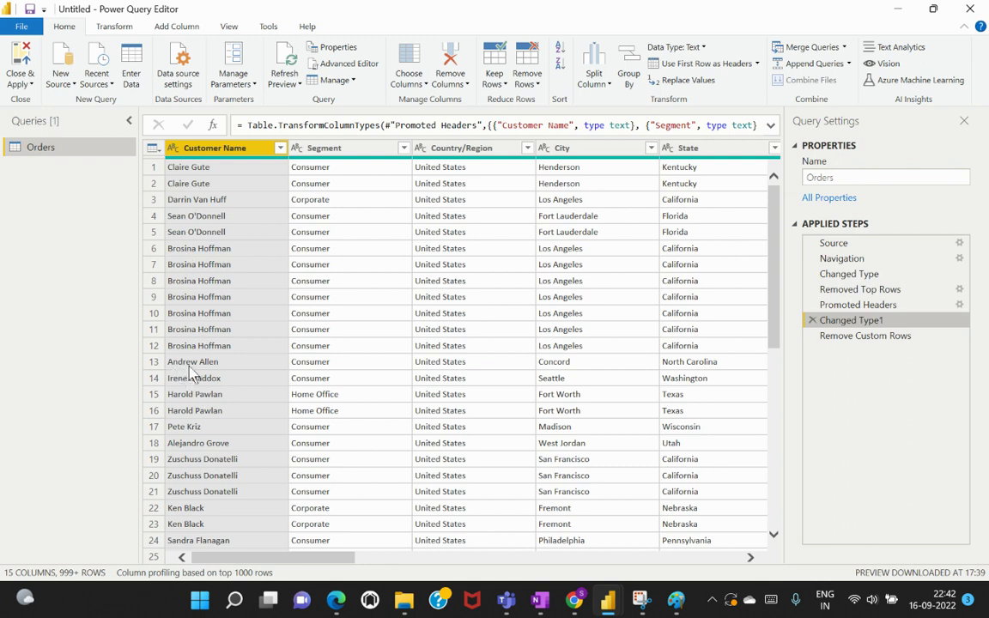
pyautogui.click(874, 337)
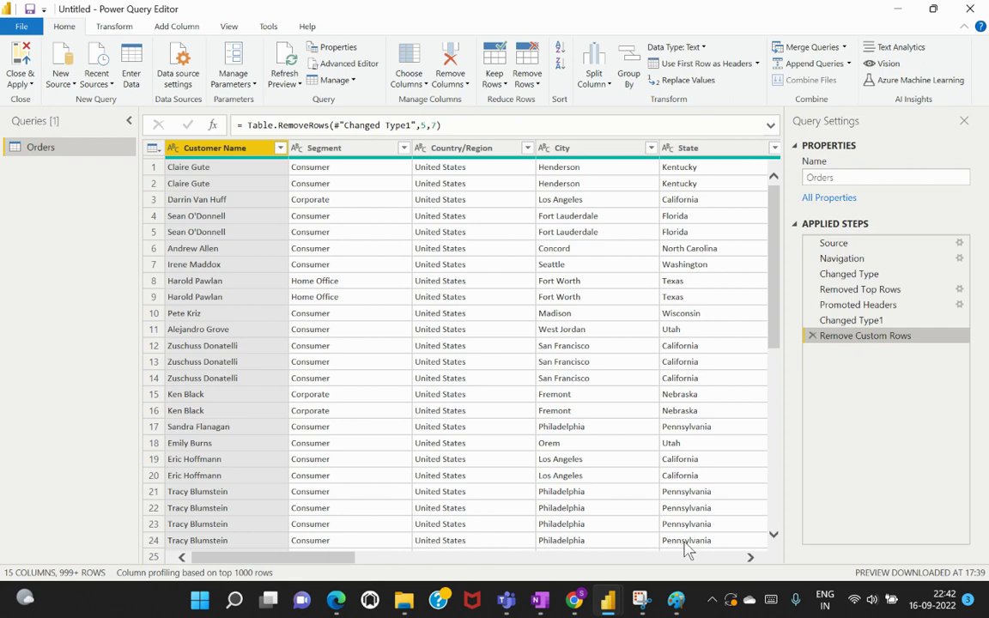
pyautogui.click(574, 599)
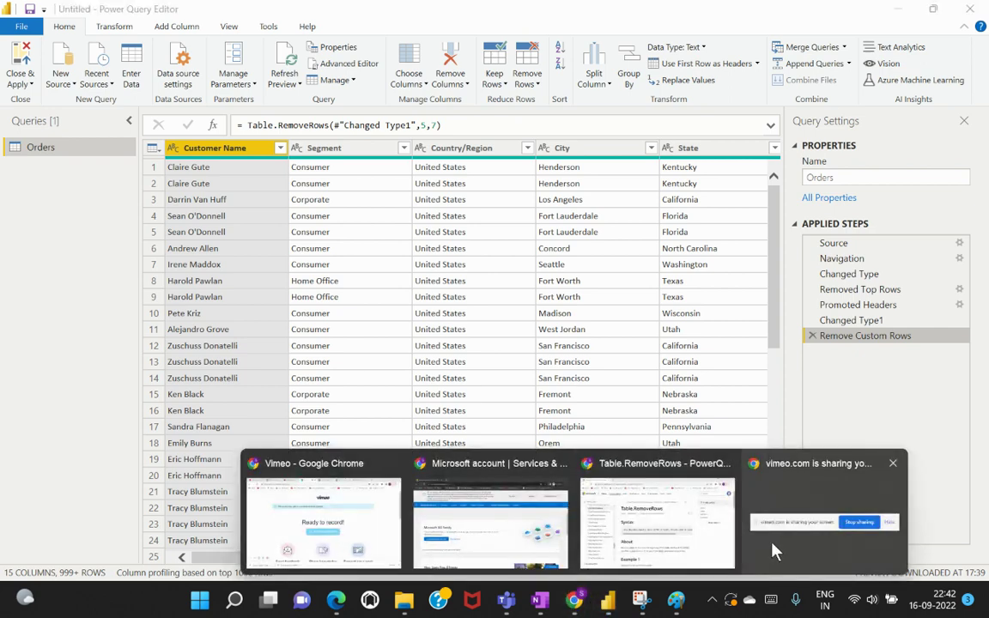